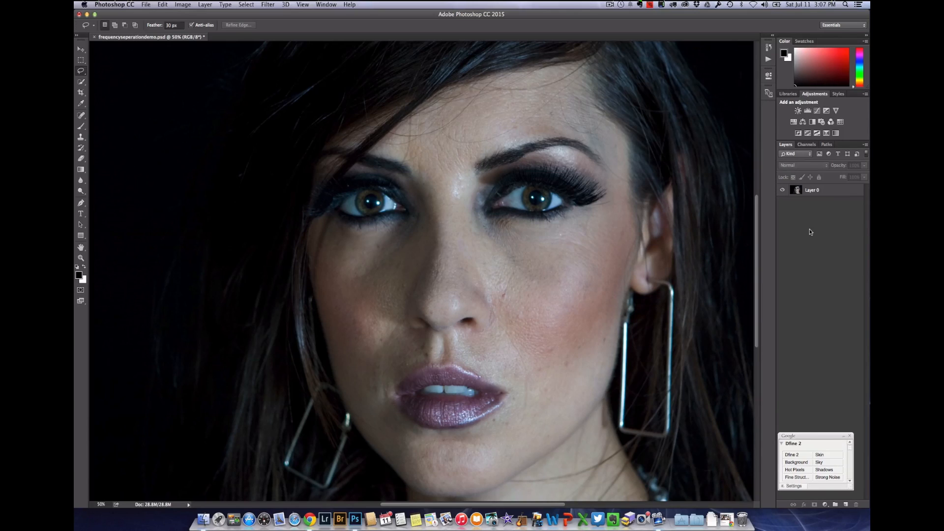
# Duplicate Layer 0 twice so that two copies sit above the original.
pyautogui.click(818, 192)
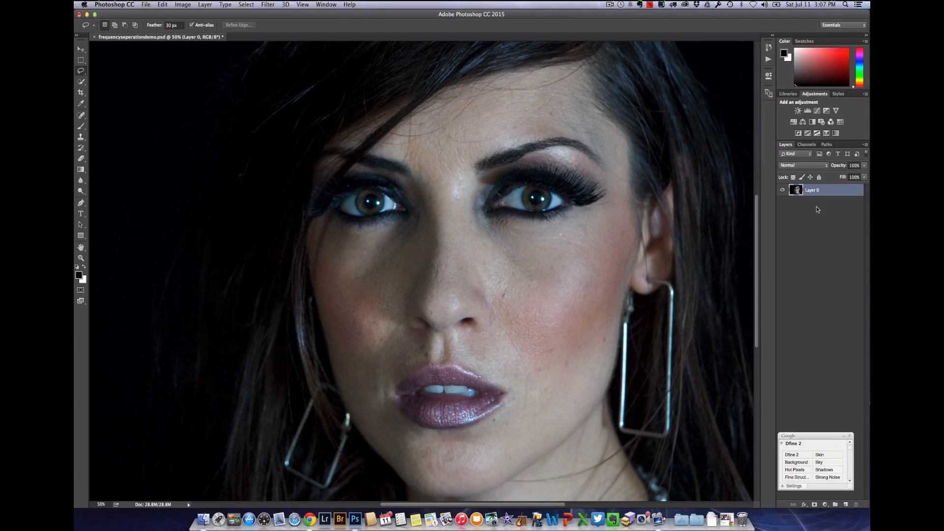
pyautogui.press('super+j')
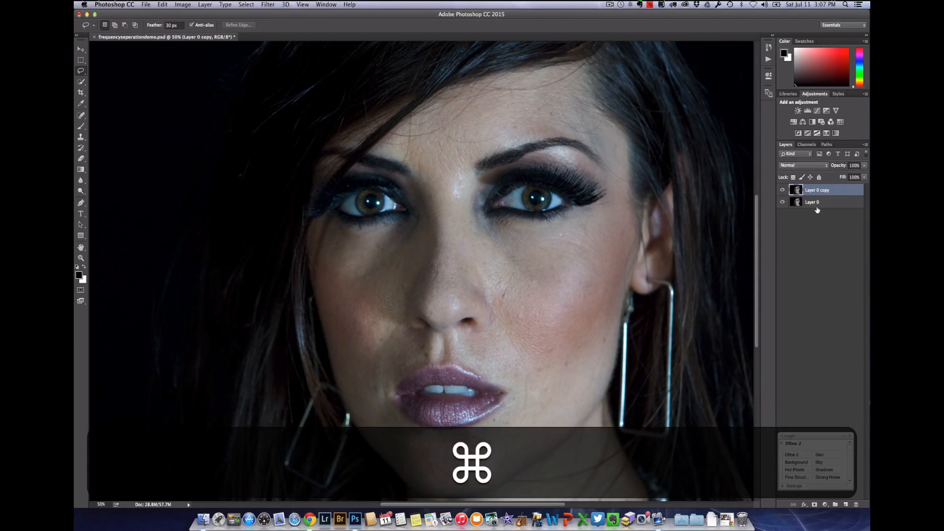
pyautogui.press('super+j')
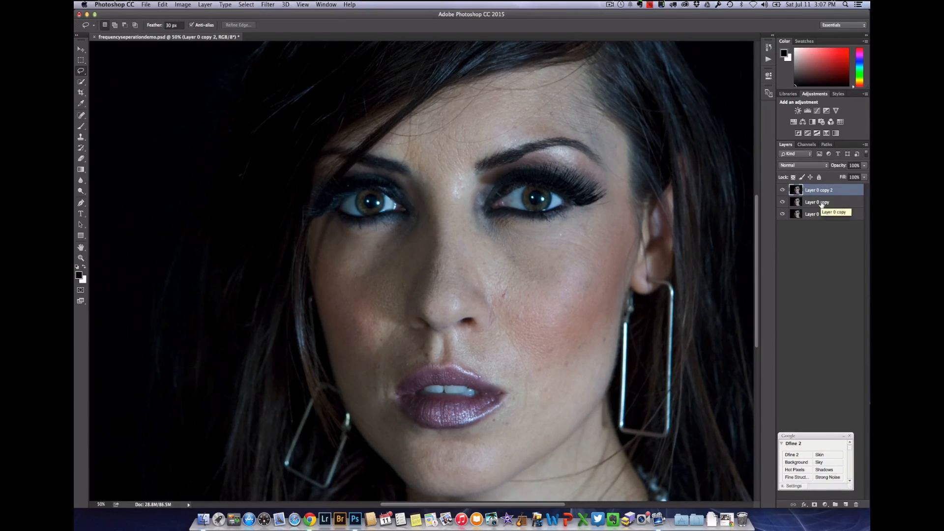
# Rename the middle layer, the first copy of Layer 0, as "Tone & Color".
pyautogui.click(822, 204)
pyautogui.doubleClick(819, 202)
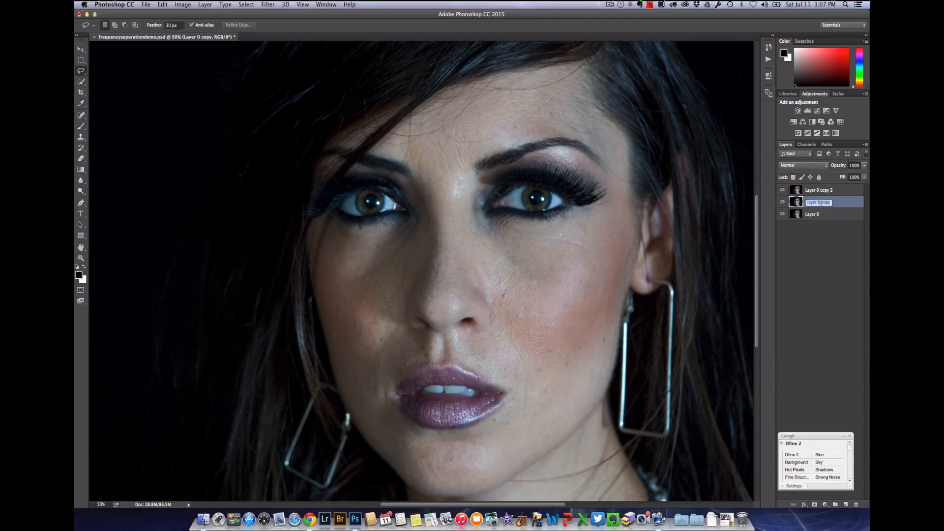
pyautogui.write('Tone & Colo')
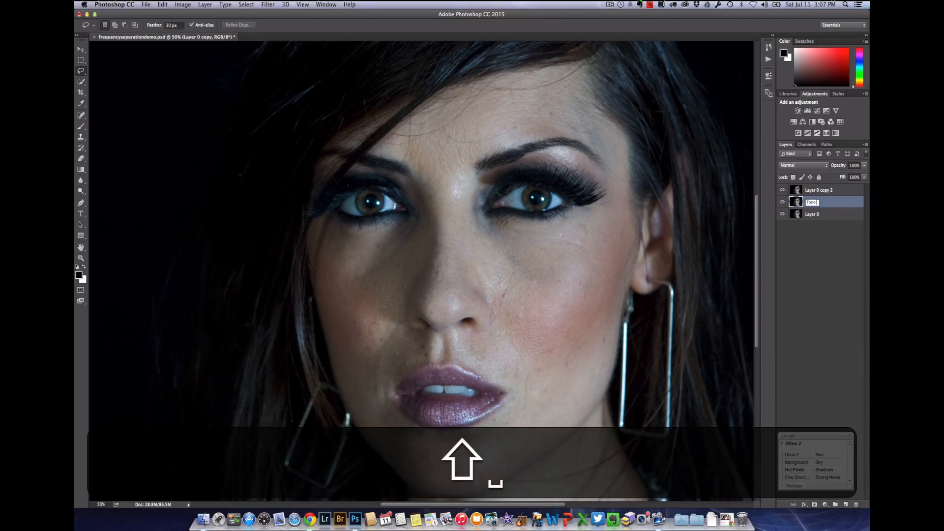
pyautogui.write('r')
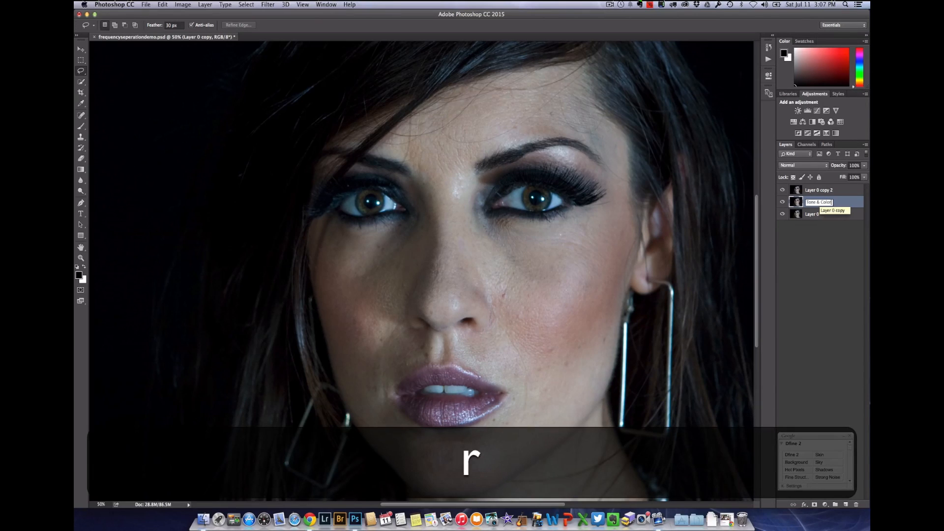
pyautogui.press('Return')
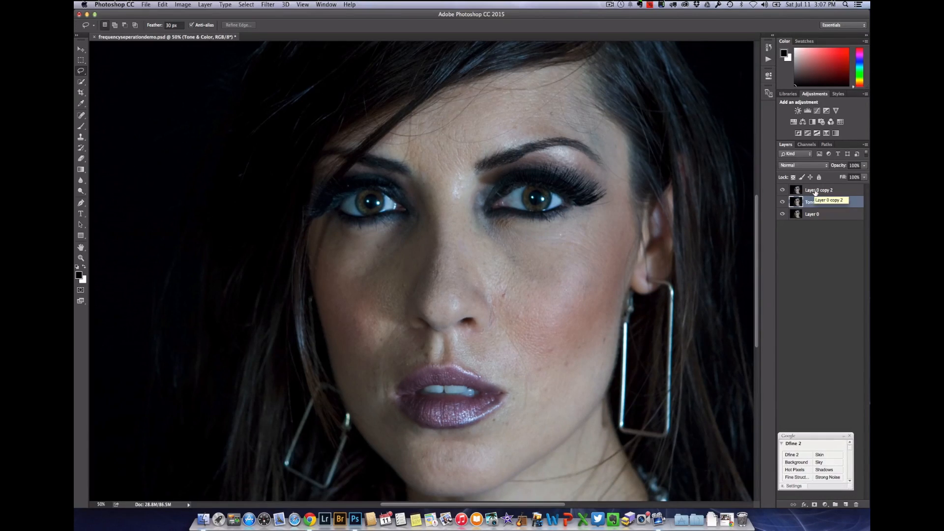
# Rename the uppermost layer copy as "Texture" and make Tone & Color the active layer.
pyautogui.click(815, 191)
pyautogui.doubleClick(815, 191)
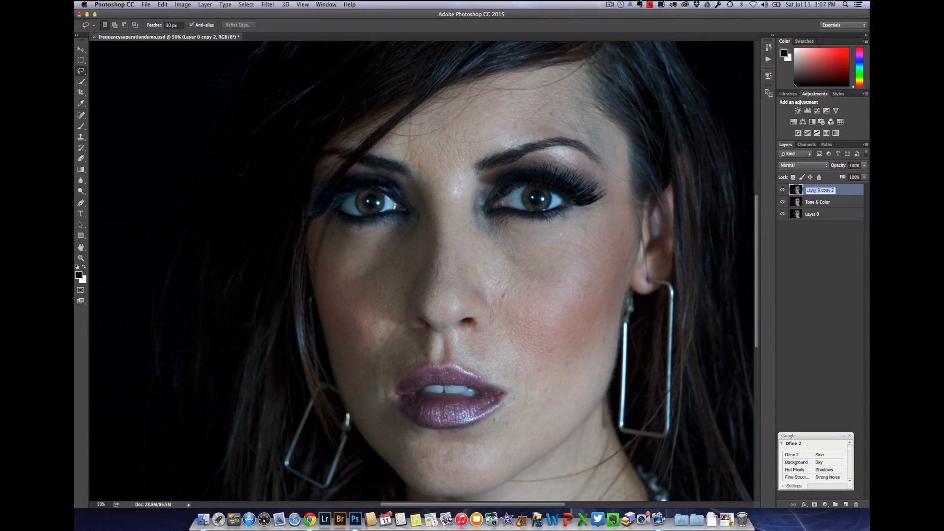
pyautogui.write('Texture')
pyautogui.click(844, 192)
pyautogui.click(839, 206)
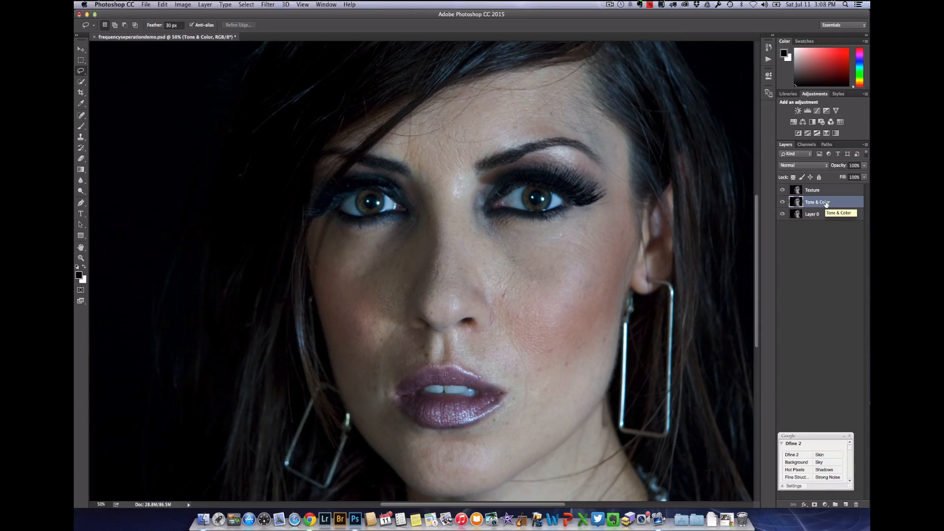
pyautogui.click(265, 4)
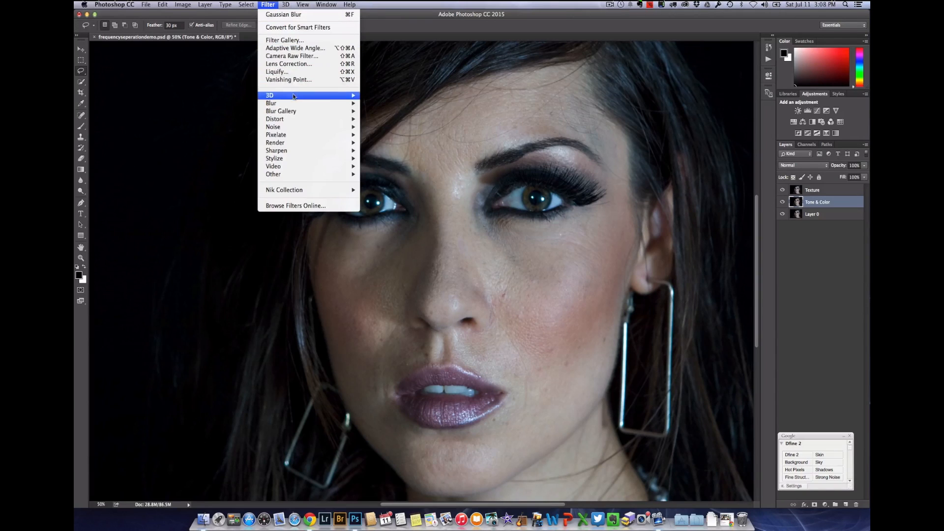
pyautogui.moveTo(301, 107)
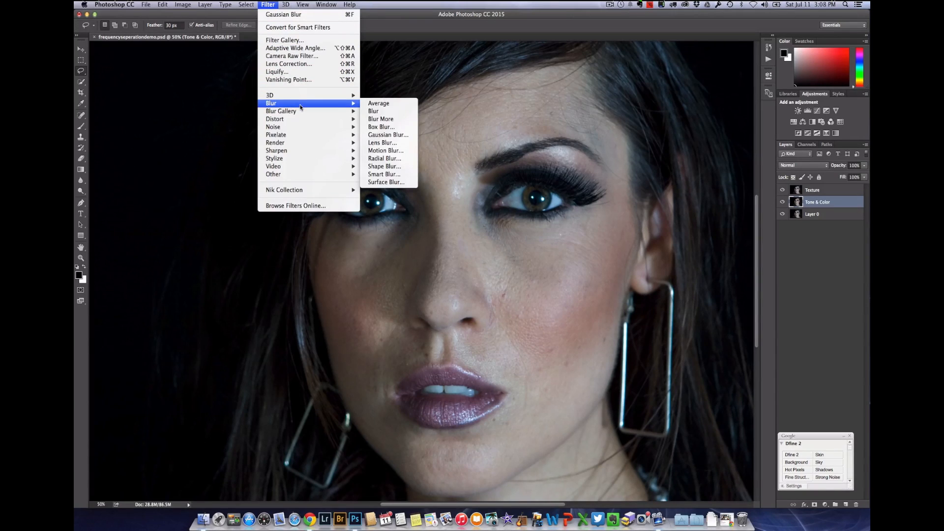
pyautogui.click(389, 134)
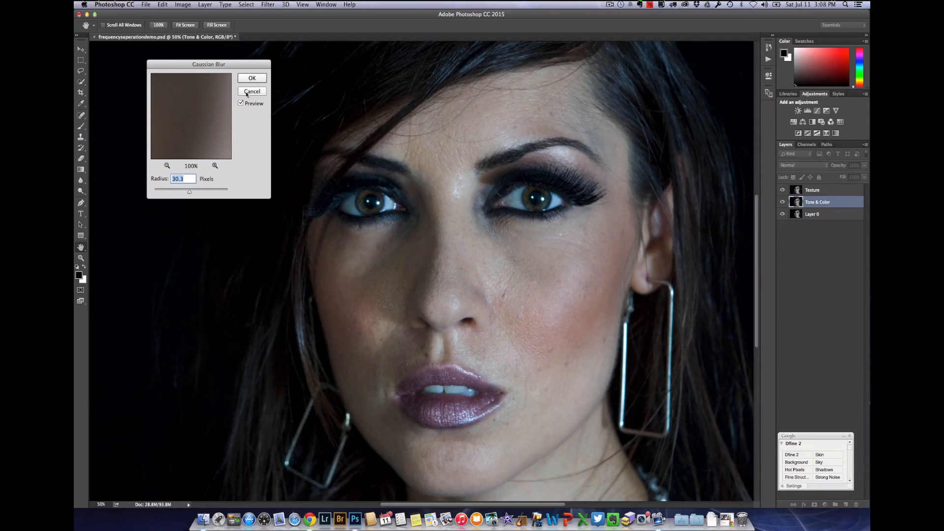
pyautogui.click(264, 92)
# Hide the Texture layer and apply a Gaussian Blur with a 9.7 pixel radius to the Tone & Color layer.
pyautogui.click(783, 191)
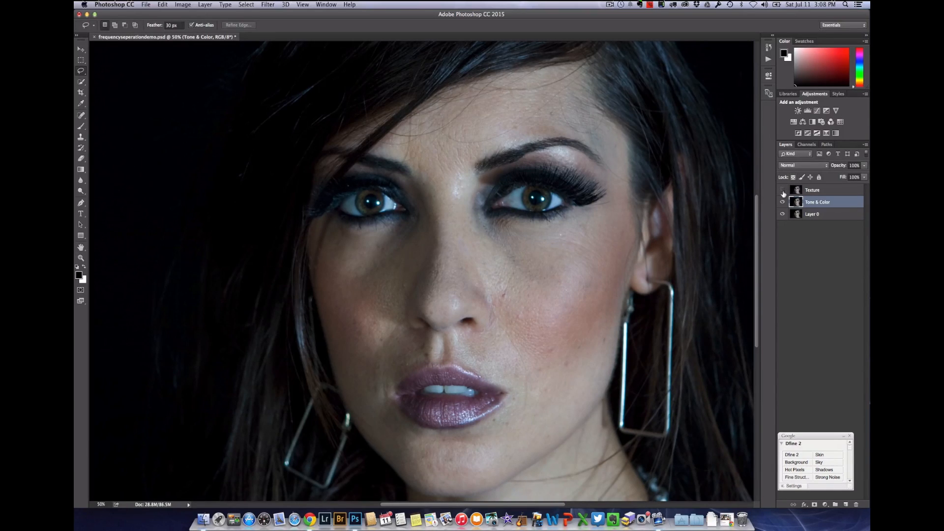
pyautogui.click(268, 5)
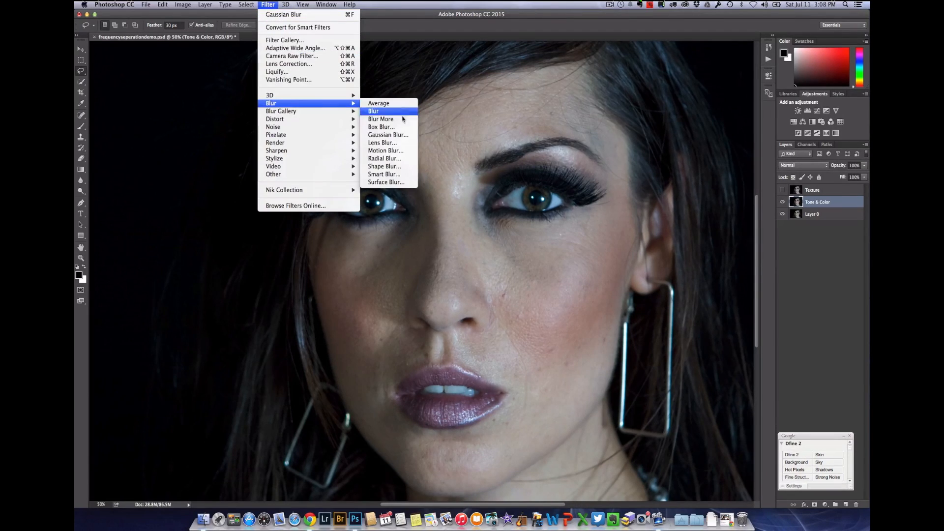
pyautogui.click(399, 137)
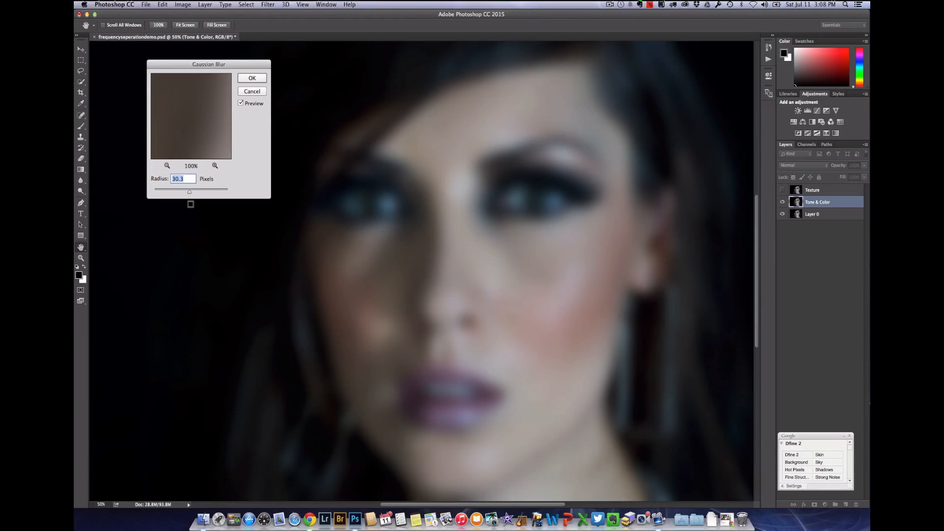
pyautogui.moveTo(189, 192); pyautogui.dragTo(153, 193)
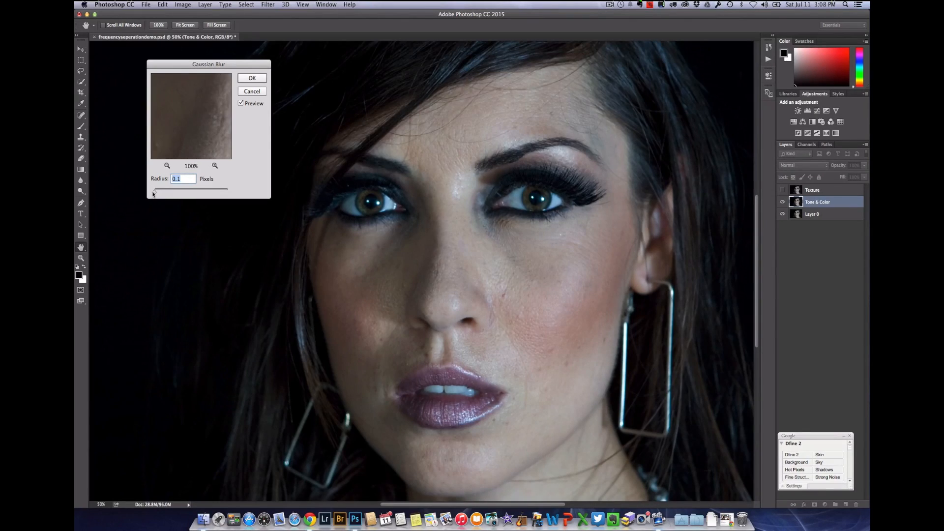
pyautogui.moveTo(155, 193); pyautogui.dragTo(172, 193)
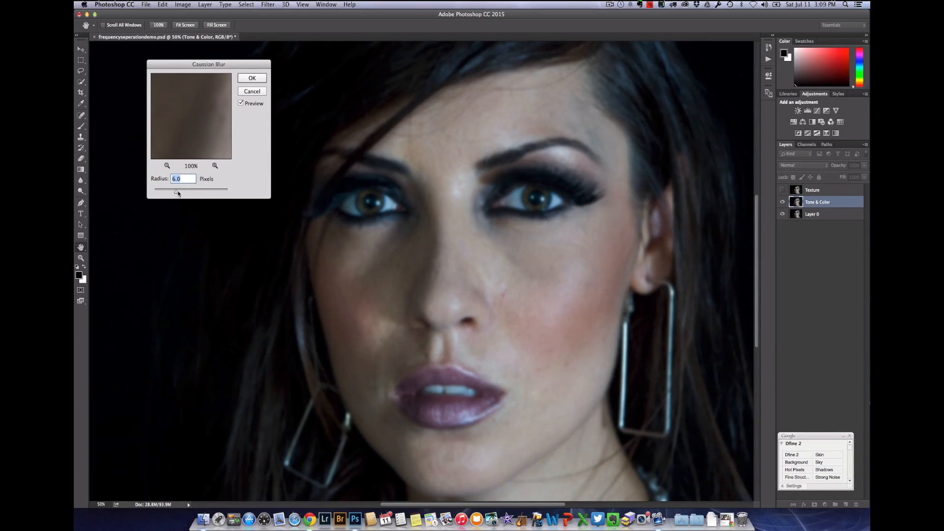
pyautogui.moveTo(179, 193); pyautogui.dragTo(183, 192)
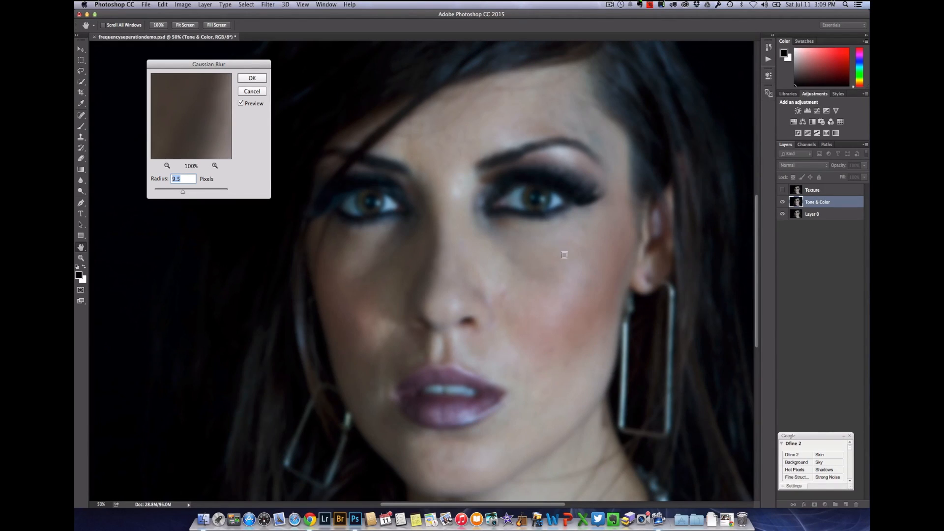
pyautogui.moveTo(182, 192); pyautogui.dragTo(184, 194)
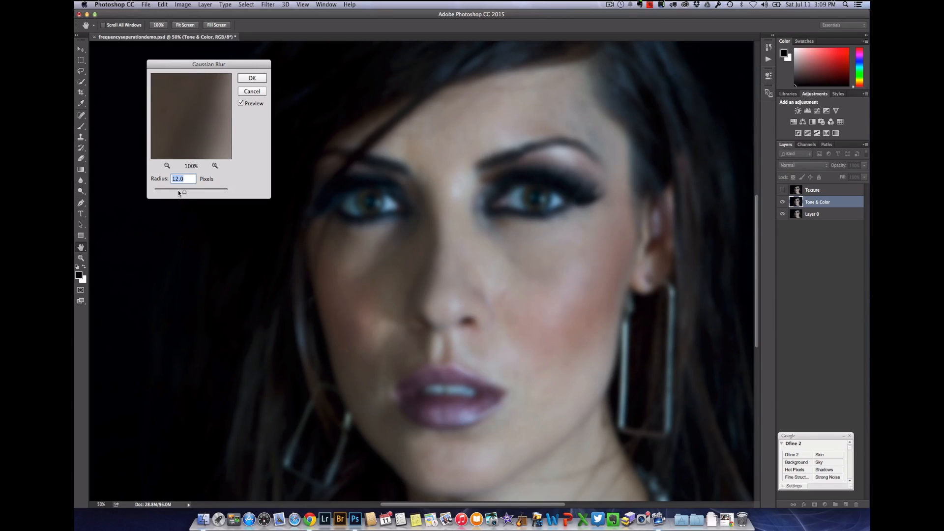
pyautogui.click(183, 193)
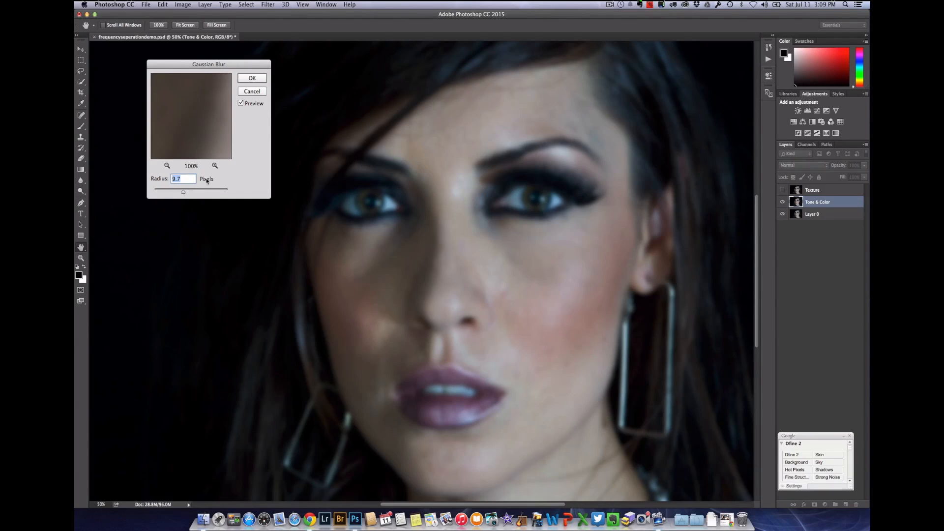
pyautogui.click(249, 78)
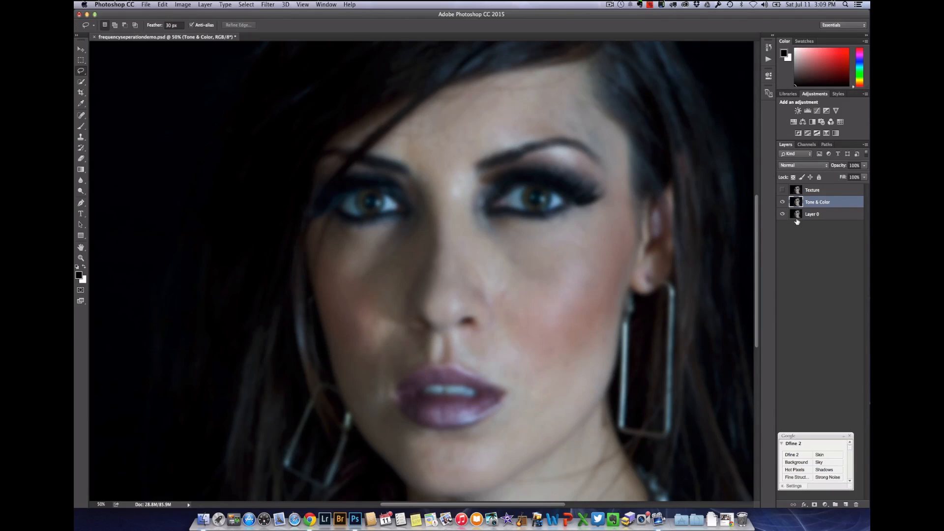
# Show the Texture layer and use Apply Image on it with Tone & Color as source layer, Subtract blending, scale 2 and offset 128.
pyautogui.click(818, 191)
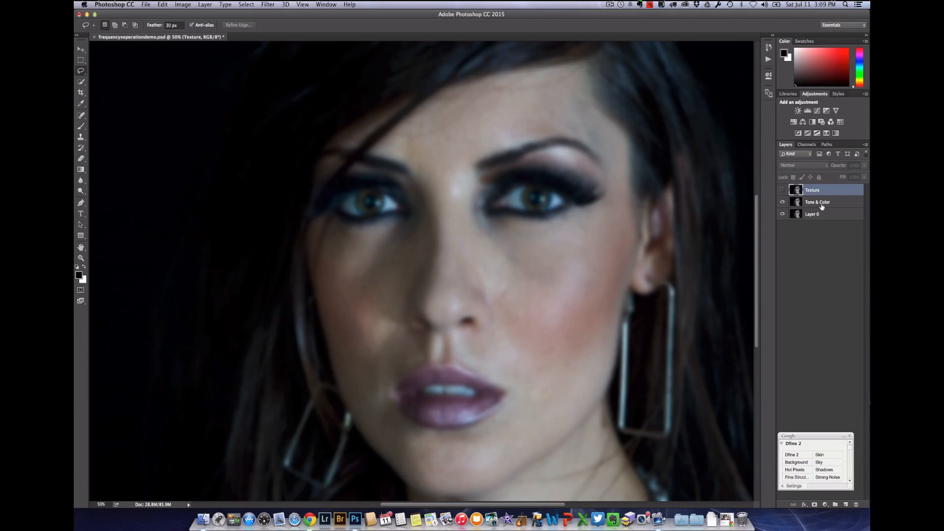
pyautogui.click(782, 190)
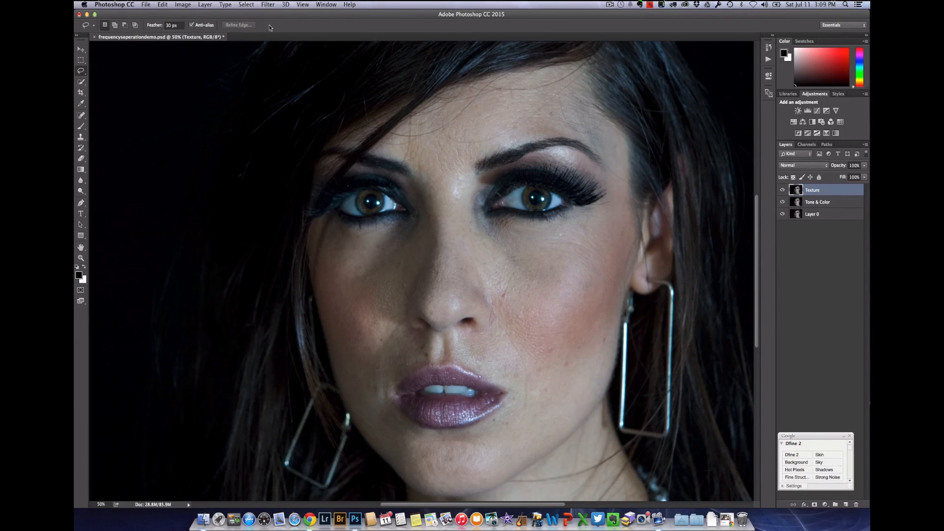
pyautogui.click(184, 5)
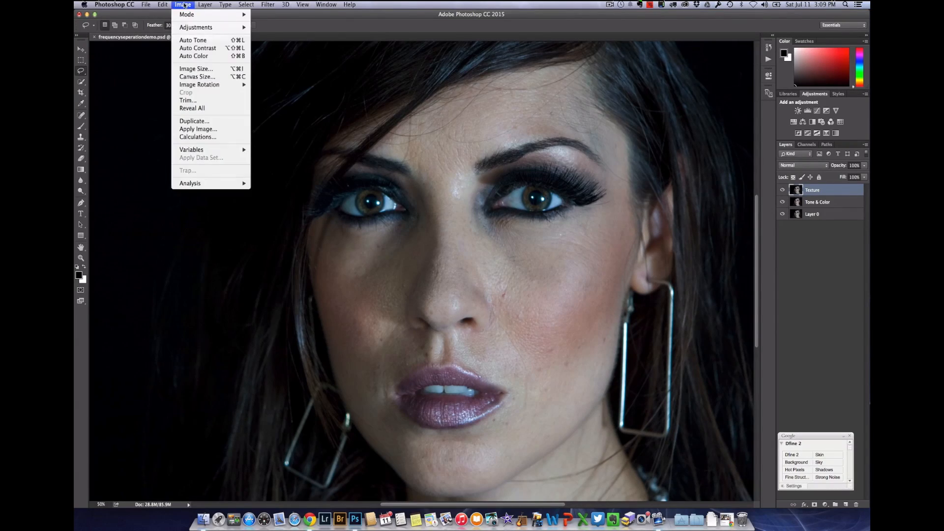
pyautogui.click(214, 129)
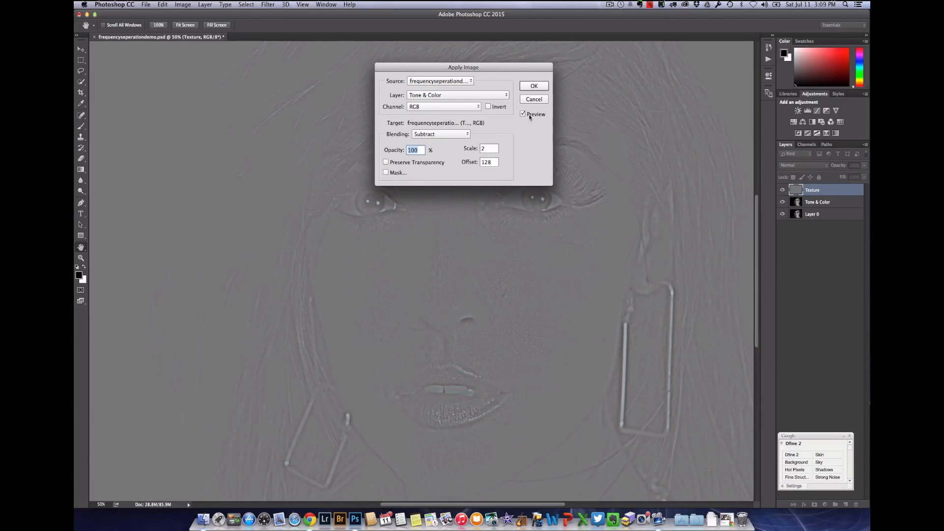
pyautogui.click(507, 95)
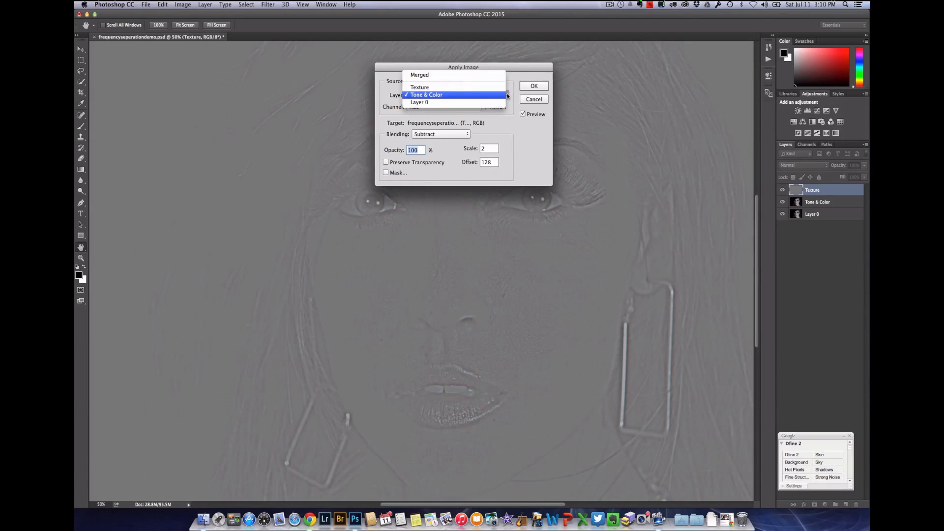
pyautogui.click(427, 95)
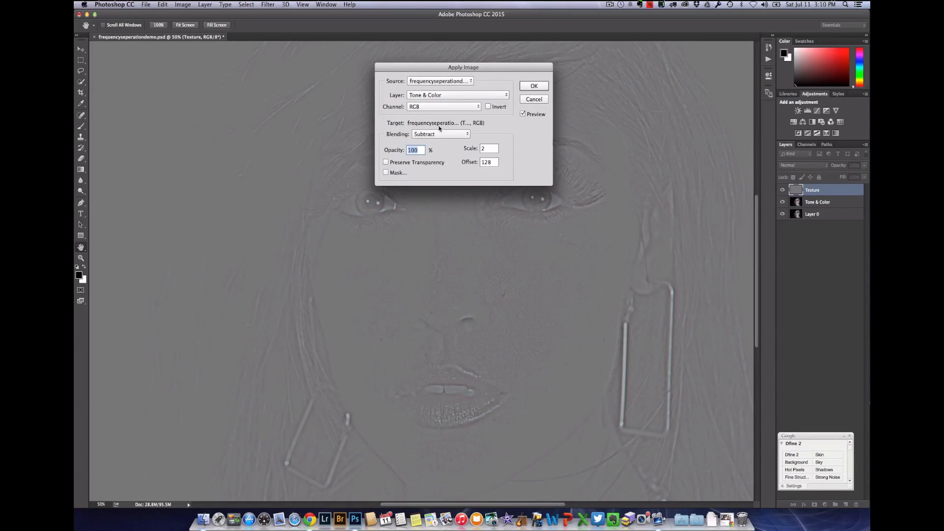
pyautogui.click(461, 135)
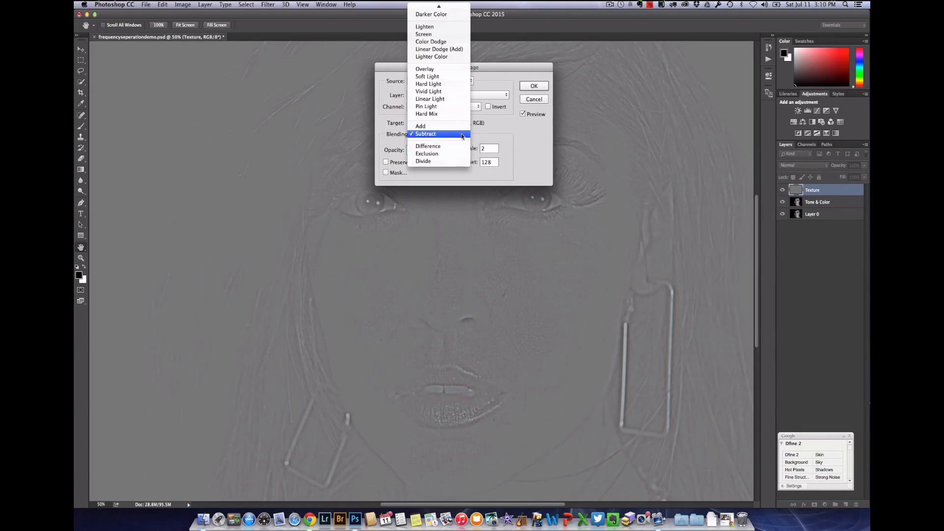
pyautogui.click(435, 135)
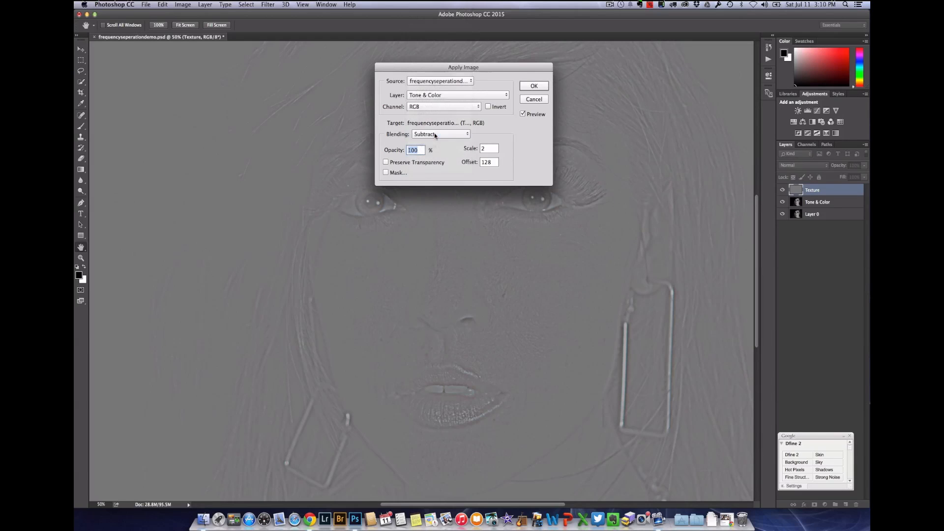
pyautogui.doubleClick(488, 149)
pyautogui.doubleClick(497, 164)
pyautogui.click(534, 86)
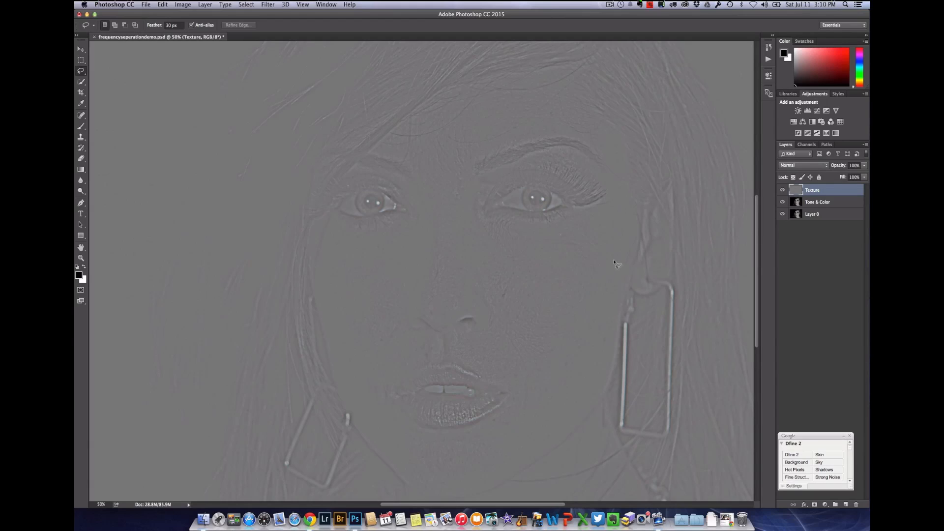
# Set the Texture layer's blend mode to Linear Light and compare the image with that layer hidden and shown.
pyautogui.click(826, 166)
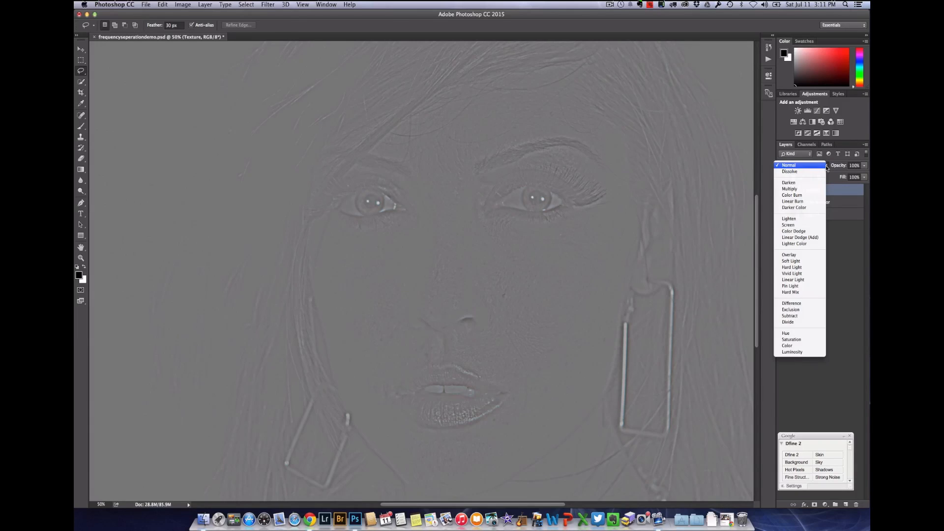
pyautogui.click(799, 281)
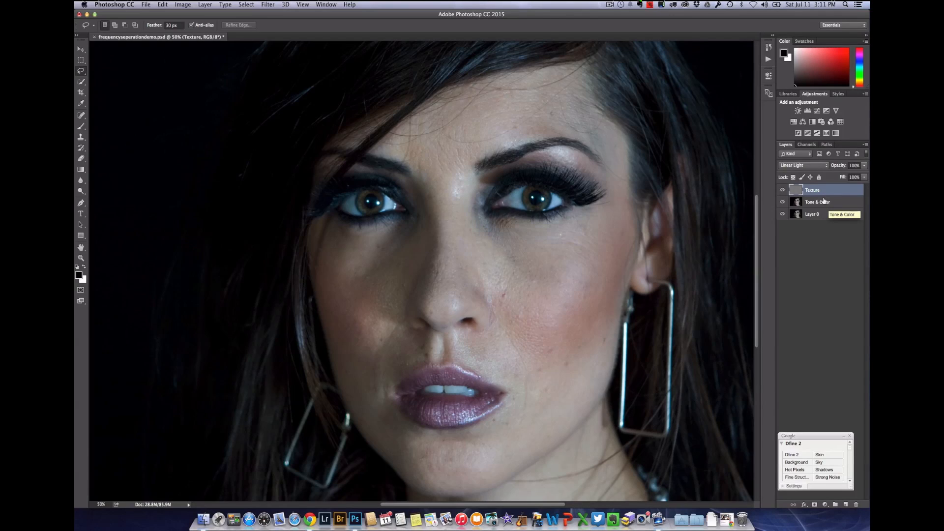
pyautogui.click(782, 190)
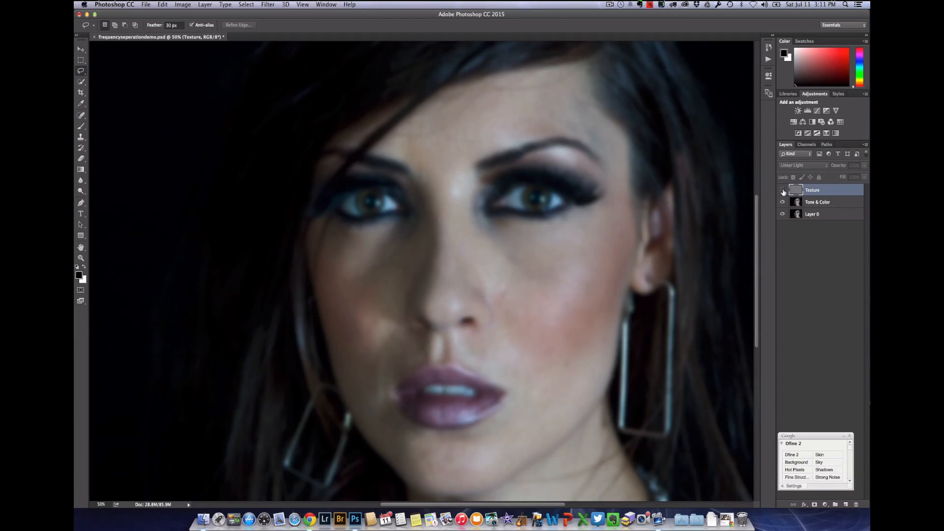
pyautogui.click(782, 190)
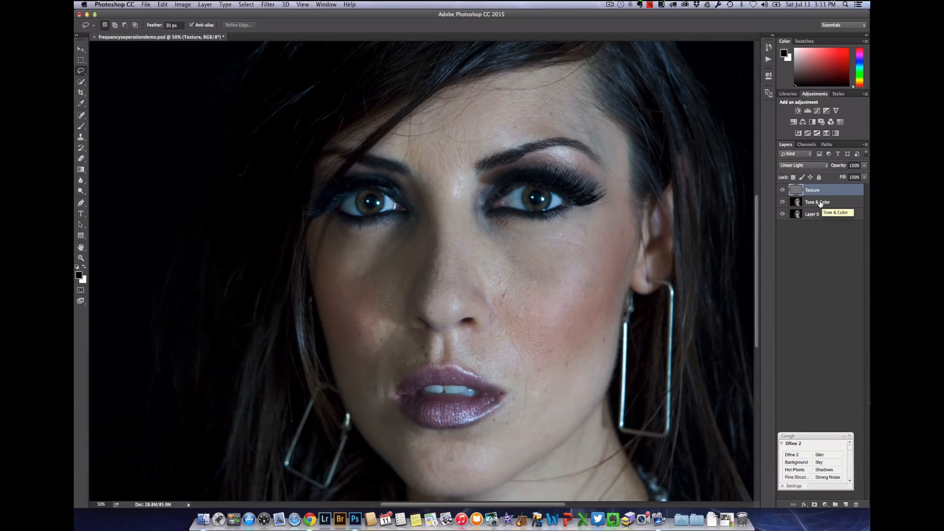
# Group the Texture and Tone & Color layers, expand the group, and compare the image with the group hidden and shown.
pyautogui.keyDown('shift'); pyautogui.click(820, 203); pyautogui.keyUp('shift')
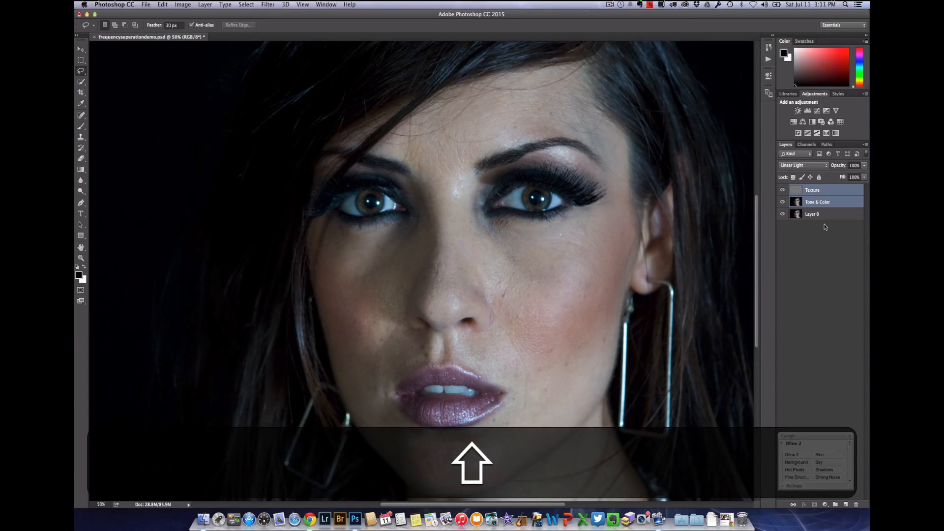
pyautogui.click(835, 504)
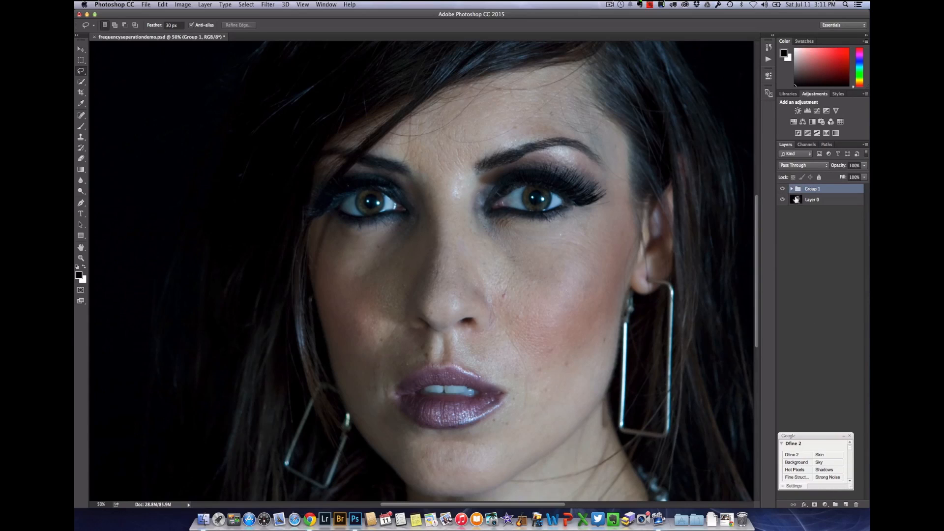
pyautogui.click(791, 189)
pyautogui.click(782, 190)
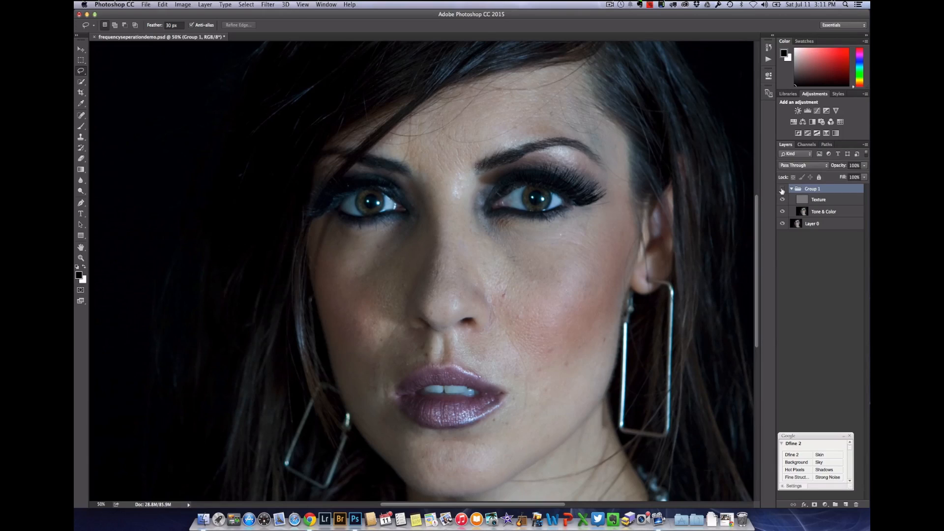
pyautogui.click(782, 189)
pyautogui.click(782, 189)
pyautogui.click(782, 190)
pyautogui.click(783, 189)
pyautogui.click(782, 189)
# Hide the Texture layer, make Tone & Color active, and preview a 30 px feathered cheek lasso selection in Quick Mask before dropping it.
pyautogui.click(827, 214)
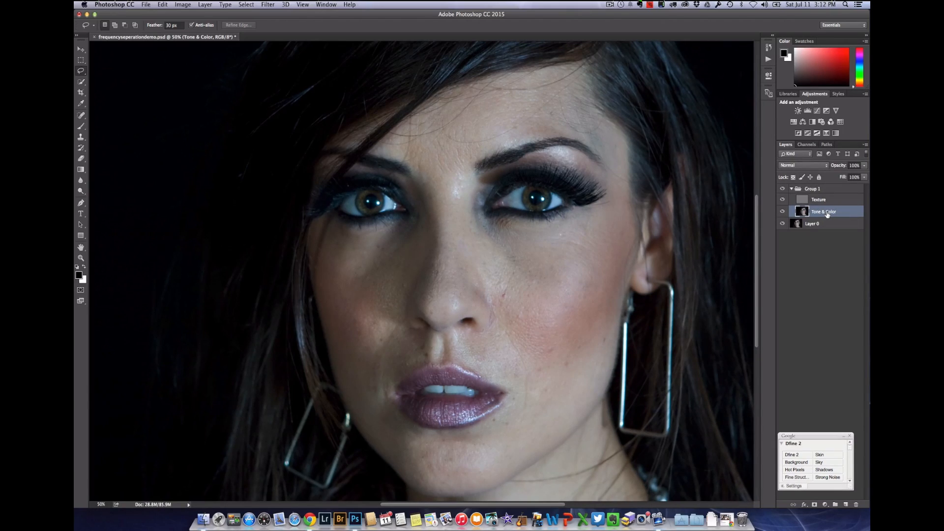
pyautogui.click(783, 200)
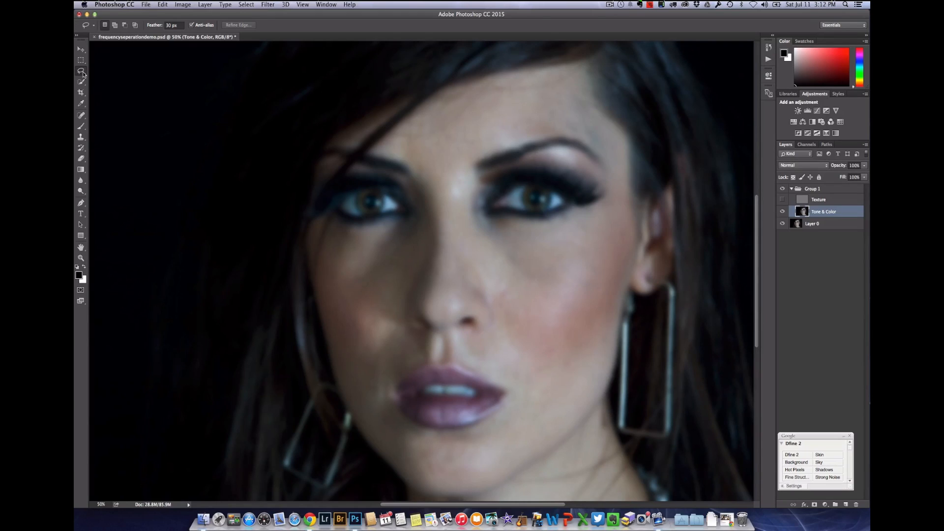
pyautogui.moveTo(507, 256)
pyautogui.mouseDown()
pyautogui.moveTo(552, 276)
pyautogui.moveTo(560, 311)
pyautogui.moveTo(536, 331)
pyautogui.moveTo(518, 313)
pyautogui.moveTo(508, 257)
pyautogui.mouseUp()
pyautogui.press('q')
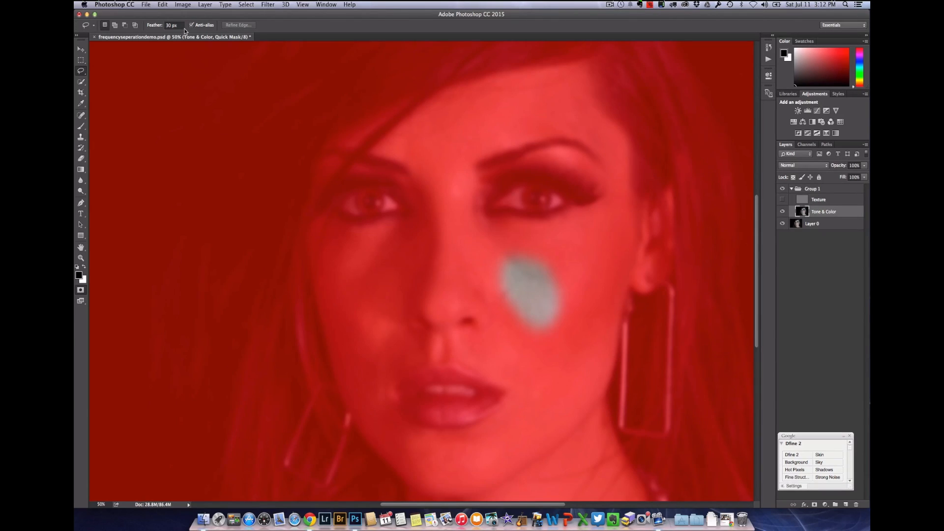
pyautogui.press('q')
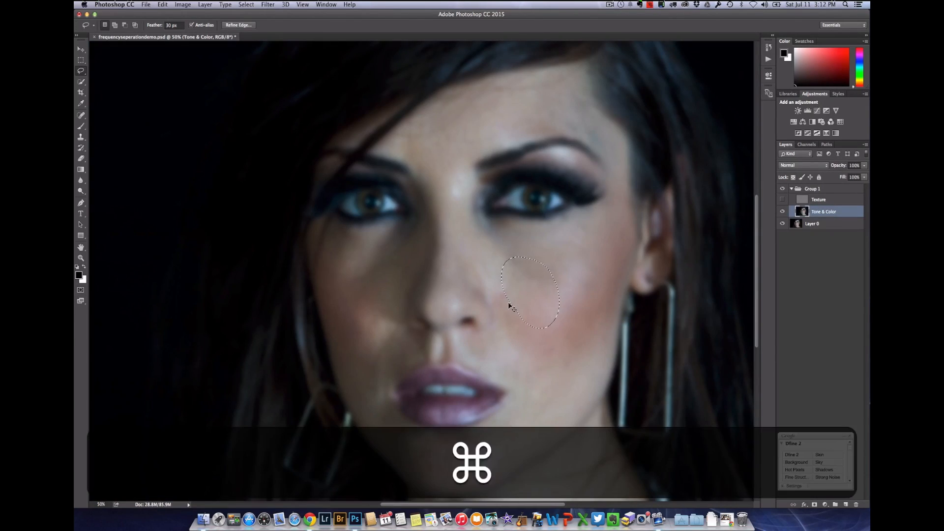
pyautogui.press('super+d')
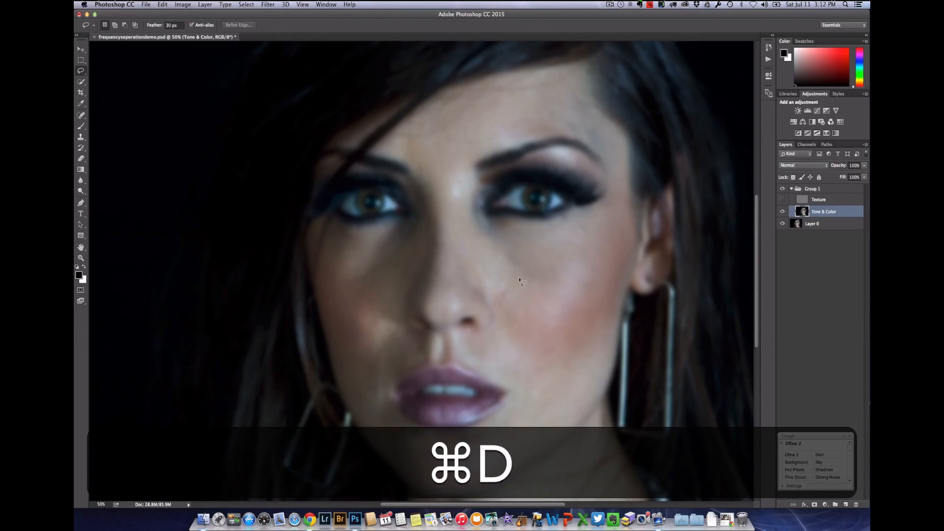
# Preview a cheek lasso selection with a 0 px feather in Quick Mask and discard the selection.
pyautogui.click(173, 25)
pyautogui.write('0')
pyautogui.click(531, 270)
pyautogui.moveTo(523, 250)
pyautogui.mouseDown()
pyautogui.moveTo(582, 312)
pyautogui.moveTo(544, 312)
pyautogui.moveTo(510, 281)
pyautogui.moveTo(523, 248)
pyautogui.mouseUp()
pyautogui.press('q')
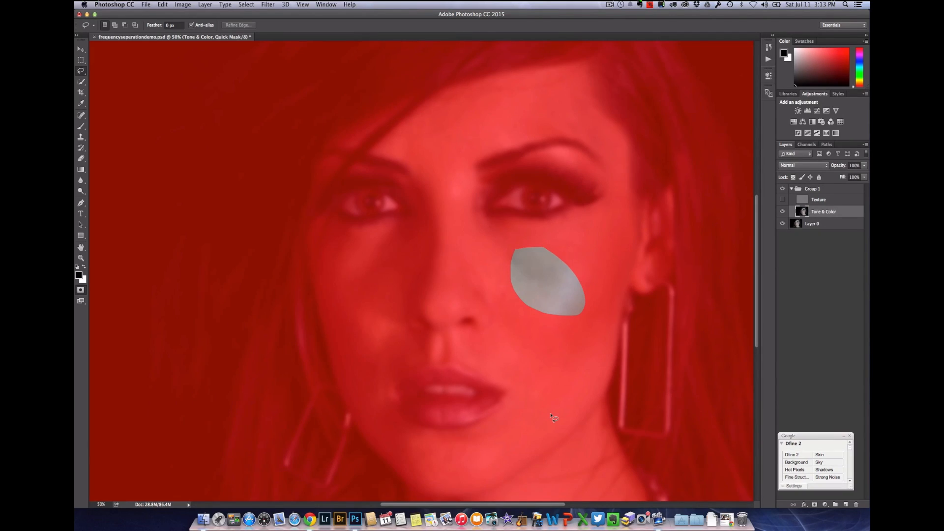
pyautogui.press('q')
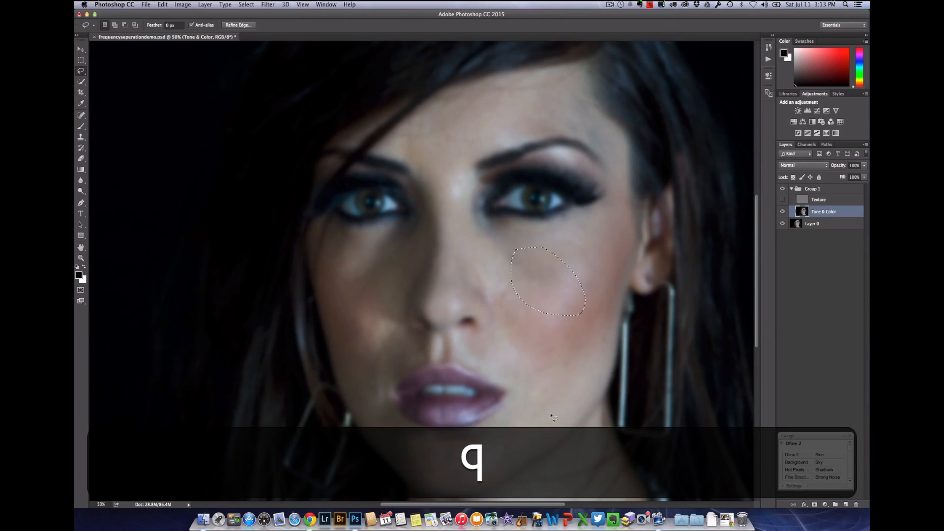
pyautogui.press('super+d')
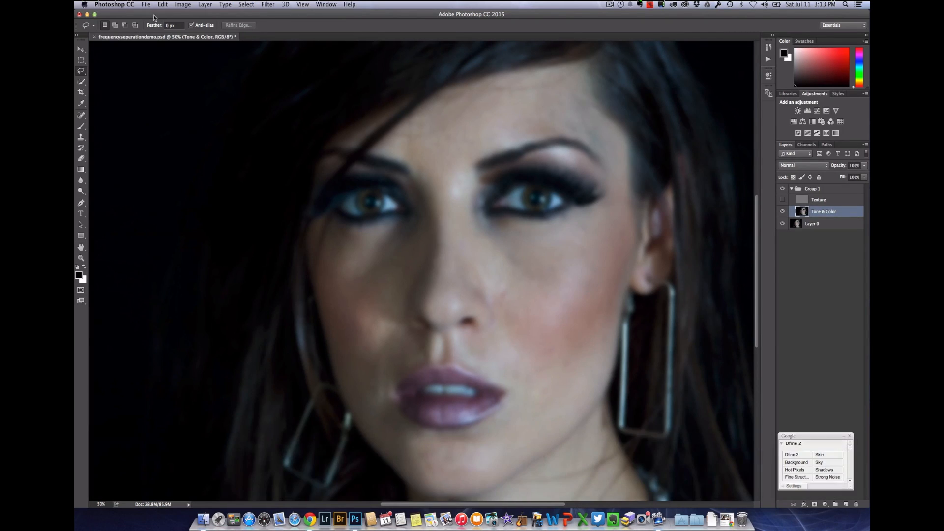
# Set the Lasso feather to 30 px and outline the cheek below the eye on the brighter side of the face.
pyautogui.click(174, 25)
pyautogui.write('30')
pyautogui.press('Return')
pyautogui.click(520, 246)
pyautogui.click(521, 173)
pyautogui.moveTo(490, 239)
pyautogui.mouseDown()
pyautogui.moveTo(573, 247)
pyautogui.moveTo(596, 274)
pyautogui.moveTo(585, 316)
pyautogui.moveTo(528, 328)
pyautogui.moveTo(505, 317)
pyautogui.moveTo(484, 301)
pyautogui.moveTo(491, 241)
pyautogui.mouseUp()
# Apply a Gaussian Blur to the selected cheek, adjusting the radius until the tones blend smoothly, and deselect.
pyautogui.click(268, 4)
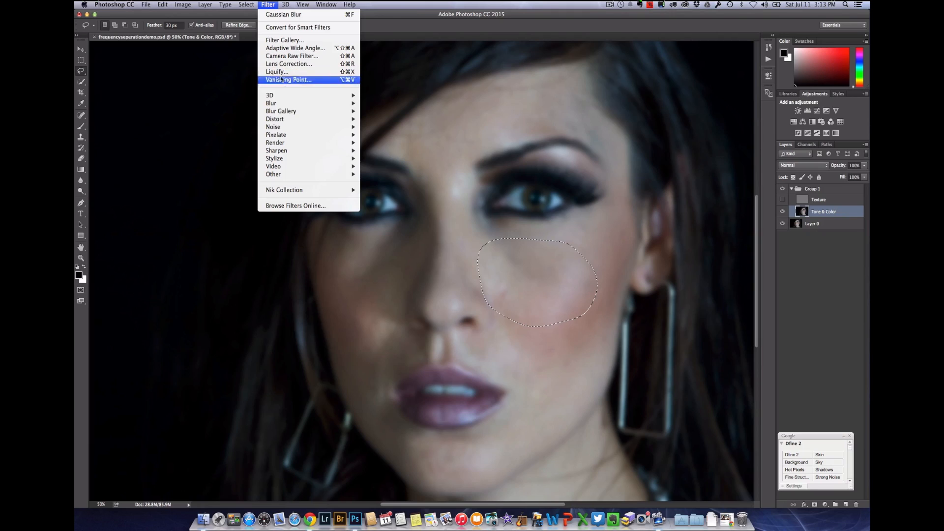
pyautogui.moveTo(303, 104)
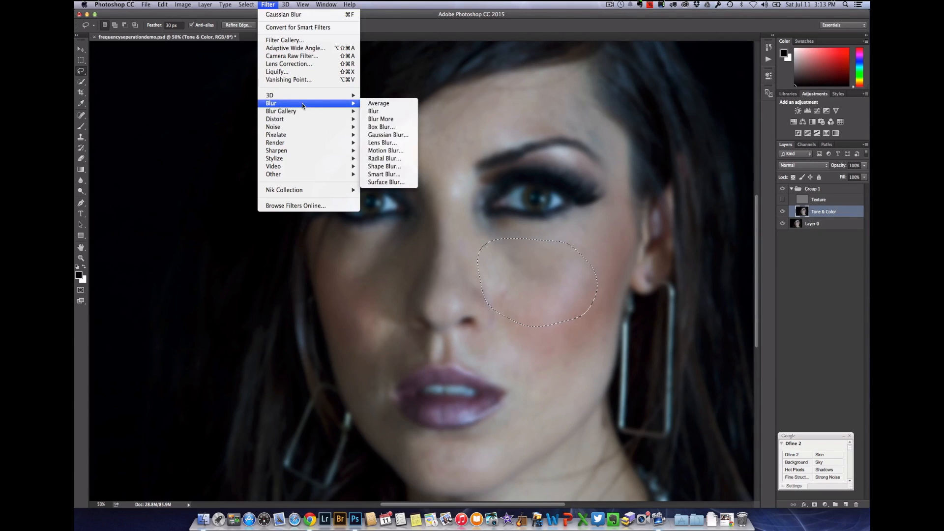
pyautogui.click(383, 137)
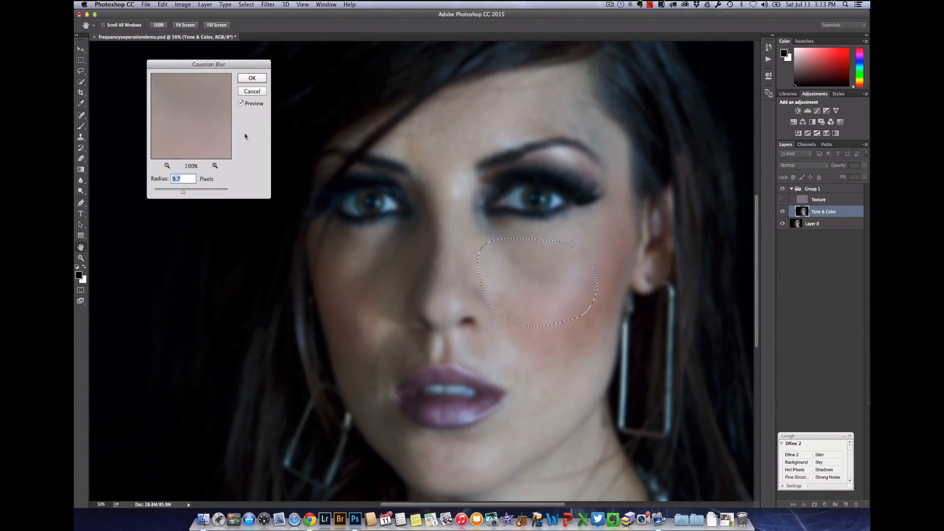
pyautogui.moveTo(184, 191); pyautogui.dragTo(178, 191)
pyautogui.moveTo(155, 194); pyautogui.dragTo(185, 193)
pyautogui.moveTo(184, 193); pyautogui.dragTo(186, 193)
pyautogui.moveTo(187, 193); pyautogui.dragTo(193, 193)
pyautogui.moveTo(189, 192); pyautogui.dragTo(186, 192)
pyautogui.click(259, 78)
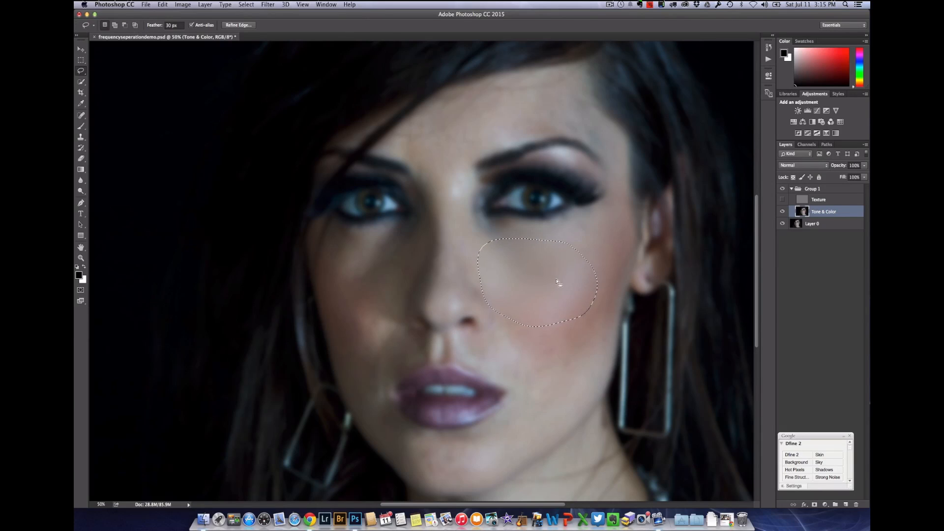
pyautogui.press('super+d')
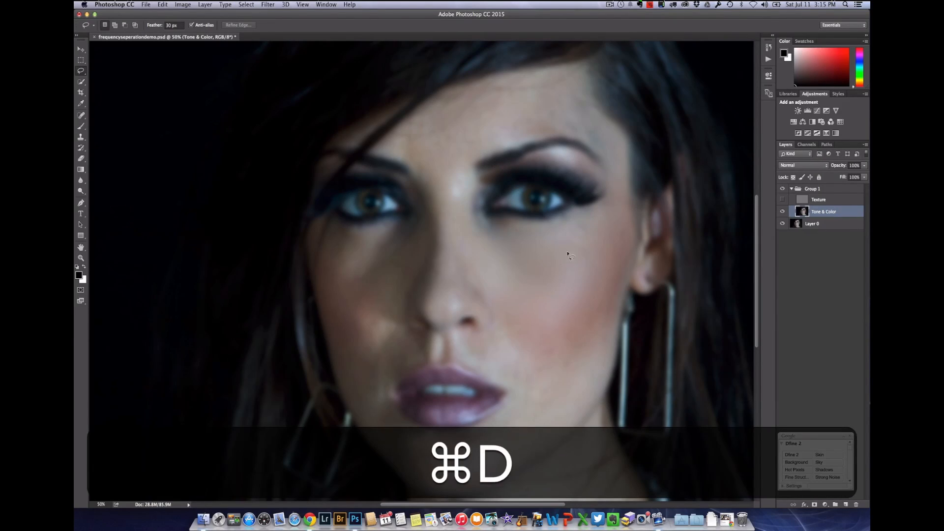
# Repeat the Gaussian Blur on lasso selections of the upper outer cheek and the lower cheek on the brighter side.
pyautogui.moveTo(620, 244)
pyautogui.mouseDown()
pyautogui.moveTo(600, 284)
pyautogui.moveTo(583, 282)
pyautogui.moveTo(553, 233)
pyautogui.mouseUp()
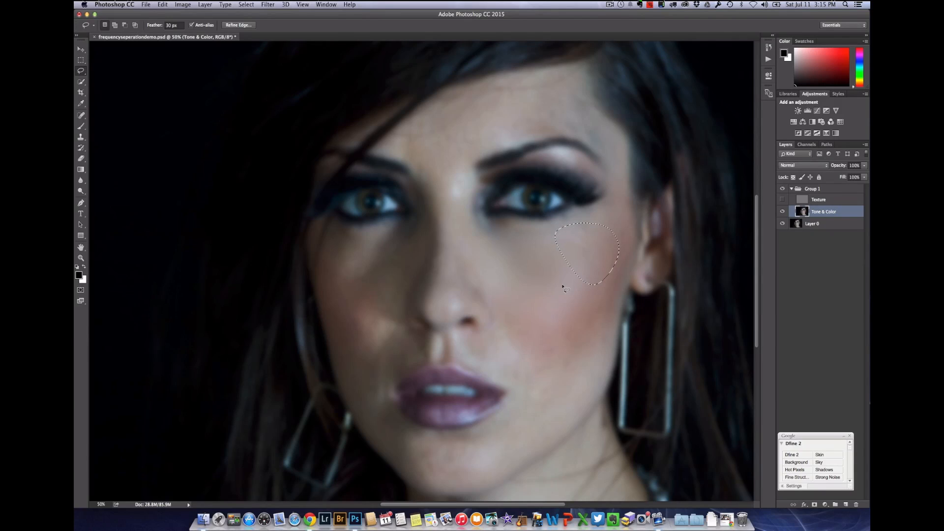
pyautogui.press('super+f')
pyautogui.press('super+d')
pyautogui.moveTo(506, 305)
pyautogui.mouseDown()
pyautogui.moveTo(605, 338)
pyautogui.moveTo(599, 359)
pyautogui.moveTo(554, 372)
pyautogui.moveTo(513, 345)
pyautogui.moveTo(505, 307)
pyautogui.mouseUp()
pyautogui.press('super+f')
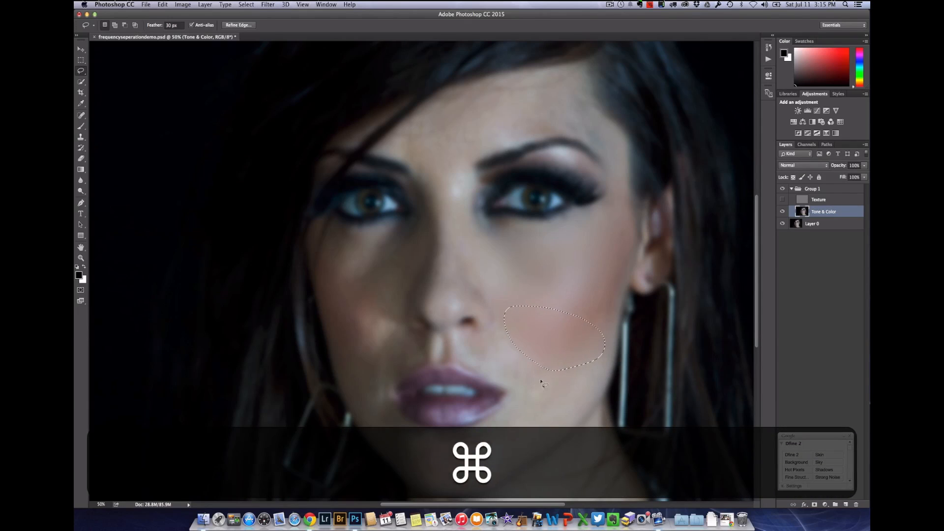
pyautogui.press('super+d')
# Repeat the Gaussian Blur on lasso selections from the nostril down past the mouth corner and along the jaw edge below the ear.
pyautogui.moveTo(498, 331)
pyautogui.mouseDown()
pyautogui.moveTo(497, 372)
pyautogui.moveTo(520, 392)
pyautogui.moveTo(581, 397)
pyautogui.moveTo(561, 373)
pyautogui.moveTo(488, 335)
pyautogui.mouseUp()
pyautogui.press('super')
pyautogui.press('super+f')
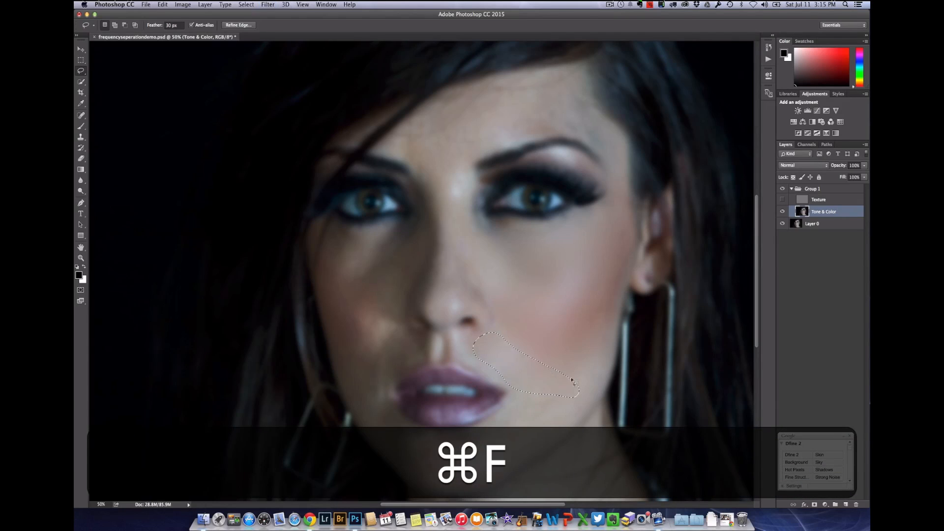
pyautogui.press('super+d')
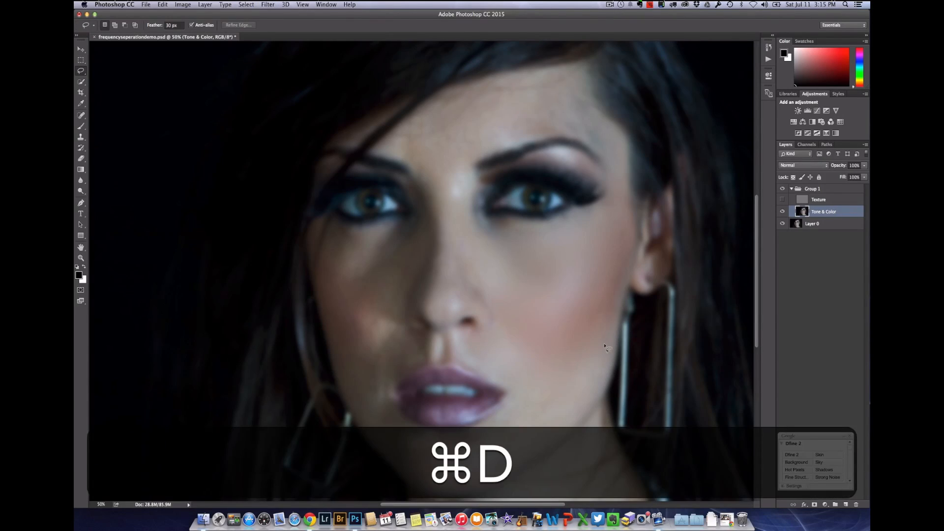
pyautogui.moveTo(606, 346)
pyautogui.mouseDown()
pyautogui.moveTo(581, 363)
pyautogui.moveTo(572, 397)
pyautogui.moveTo(580, 408)
pyautogui.moveTo(597, 397)
pyautogui.moveTo(605, 345)
pyautogui.mouseUp()
pyautogui.press('super+f')
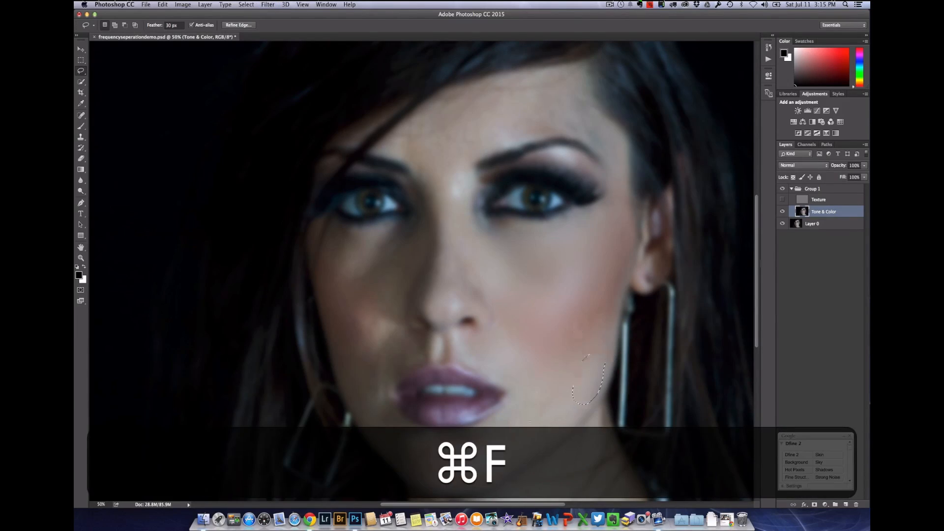
pyautogui.press('super+d')
# Repeat the Gaussian Blur on lasso selections of the chin side below the mouth corner and the chin under the lips.
pyautogui.moveTo(509, 409)
pyautogui.mouseDown()
pyautogui.moveTo(467, 435)
pyautogui.moveTo(491, 462)
pyautogui.moveTo(530, 456)
pyautogui.moveTo(564, 417)
pyautogui.moveTo(563, 401)
pyautogui.moveTo(565, 409)
pyautogui.moveTo(514, 409)
pyautogui.mouseUp()
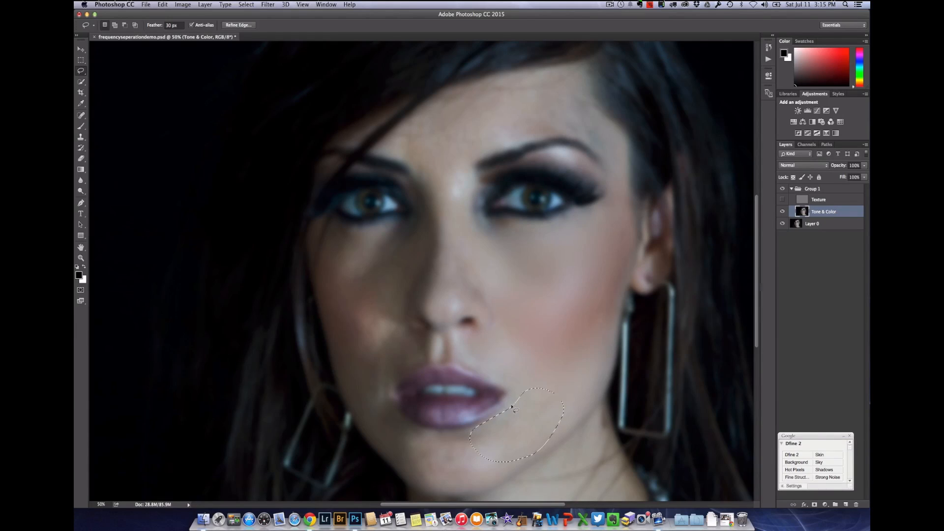
pyautogui.press('super+f')
pyautogui.press('super+d')
pyautogui.moveTo(403, 427)
pyautogui.mouseDown()
pyautogui.moveTo(469, 433)
pyautogui.moveTo(484, 478)
pyautogui.moveTo(425, 488)
pyautogui.moveTo(388, 452)
pyautogui.moveTo(404, 428)
pyautogui.mouseUp()
pyautogui.press('super+f')
pyautogui.press('super+d')
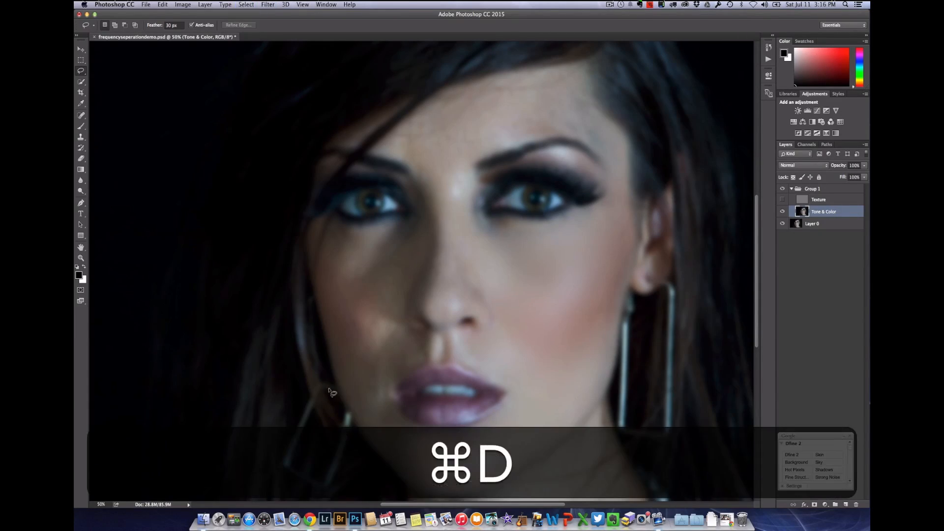
# Repeat the Gaussian Blur on lasso selections beside the mouth on the shadowed side and at the base of the nose.
pyautogui.moveTo(342, 363)
pyautogui.mouseDown()
pyautogui.moveTo(390, 378)
pyautogui.moveTo(394, 414)
pyautogui.moveTo(410, 428)
pyautogui.moveTo(386, 454)
pyautogui.moveTo(345, 364)
pyautogui.mouseUp()
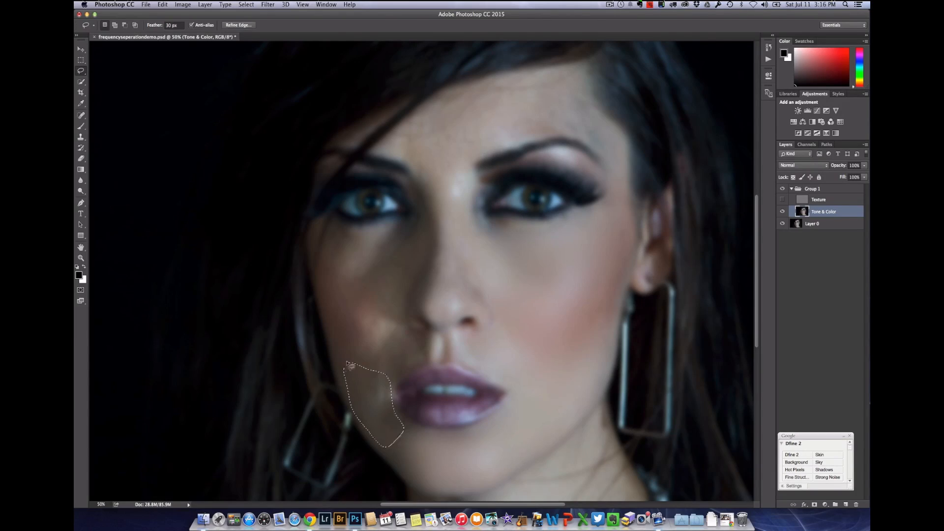
pyautogui.press('super+f')
pyautogui.press('super+d')
pyautogui.moveTo(430, 333)
pyautogui.mouseDown()
pyautogui.moveTo(384, 336)
pyautogui.moveTo(370, 360)
pyautogui.moveTo(412, 369)
pyautogui.moveTo(431, 363)
pyautogui.moveTo(431, 334)
pyautogui.mouseUp()
pyautogui.press('super+f')
pyautogui.press('super+d')
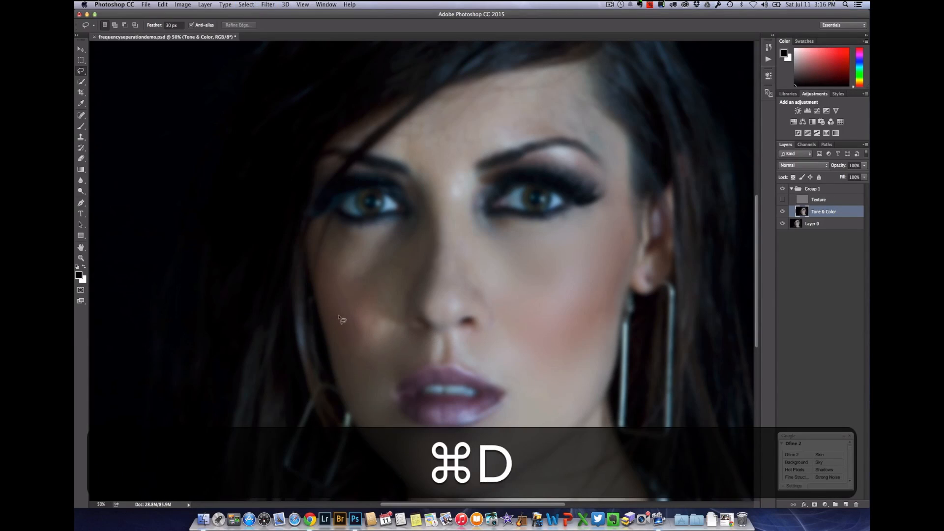
# Repeat the Gaussian Blur on lasso selections of the shadowed cheek and the shadowed side of the nose.
pyautogui.moveTo(321, 279)
pyautogui.mouseDown()
pyautogui.moveTo(328, 305)
pyautogui.moveTo(362, 340)
pyautogui.moveTo(410, 313)
pyautogui.moveTo(421, 251)
pyautogui.moveTo(417, 241)
pyautogui.moveTo(337, 243)
pyautogui.moveTo(320, 279)
pyautogui.mouseUp()
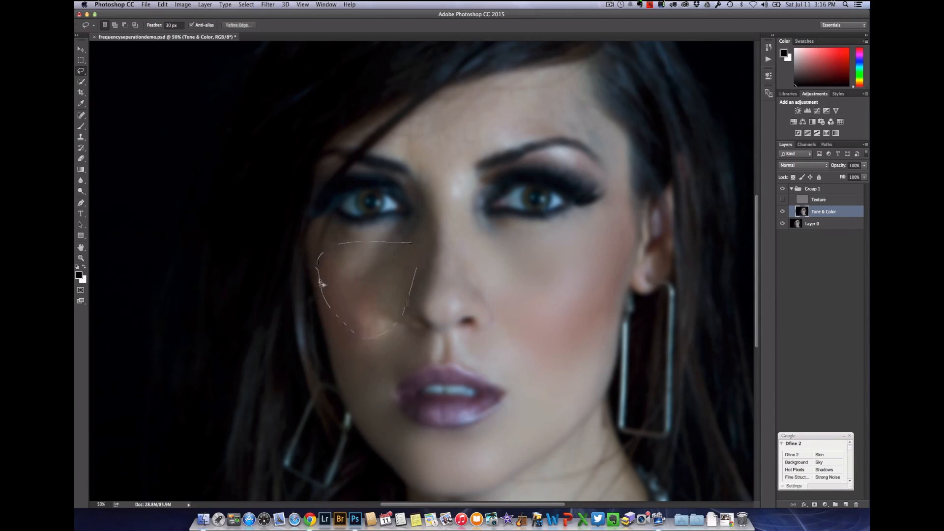
pyautogui.press('super+f')
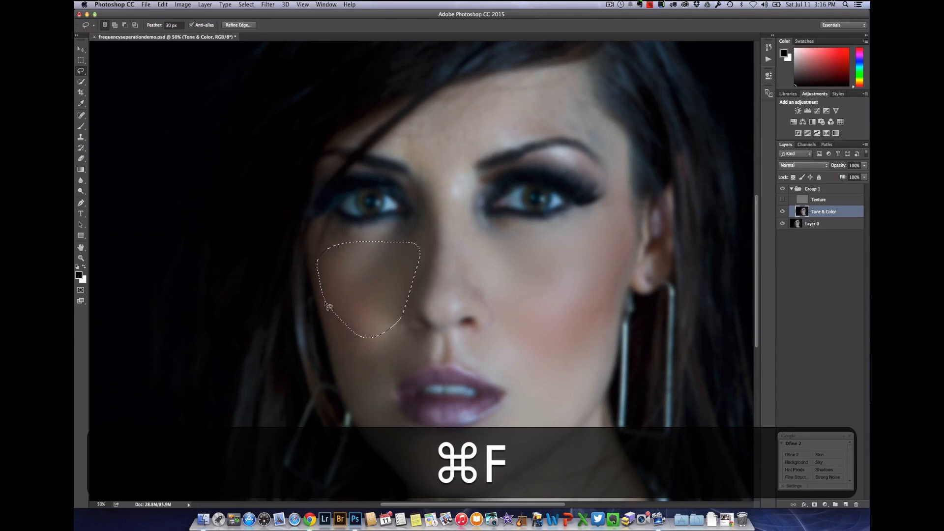
pyautogui.press('super+d')
pyautogui.moveTo(431, 237)
pyautogui.mouseDown()
pyautogui.moveTo(422, 299)
pyautogui.moveTo(431, 307)
pyautogui.mouseUp()
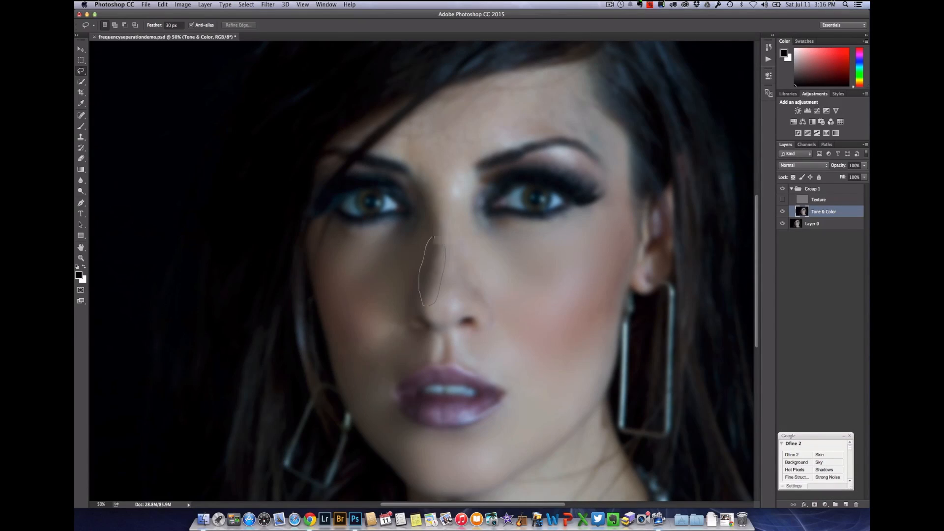
pyautogui.moveTo(435, 238); pyautogui.dragTo(434, 237)
pyautogui.press('super+f')
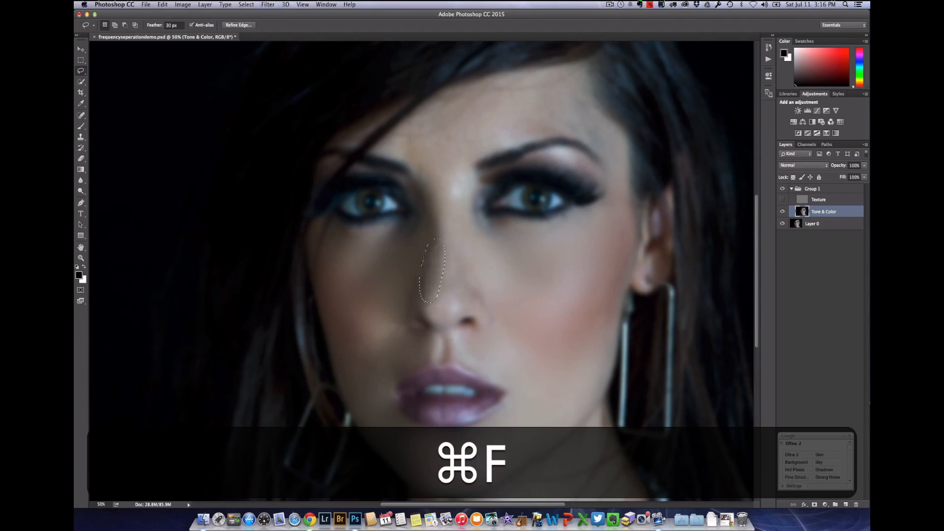
pyautogui.press('super+d')
# Repeat the Gaussian Blur on two lasso selections covering the forehead between the brows and hairline, and deselect.
pyautogui.moveTo(400, 130)
pyautogui.mouseDown()
pyautogui.moveTo(422, 168)
pyautogui.moveTo(435, 167)
pyautogui.moveTo(481, 129)
pyautogui.moveTo(484, 90)
pyautogui.moveTo(437, 98)
pyautogui.moveTo(403, 132)
pyautogui.mouseUp()
pyautogui.press('super+f')
pyautogui.click(480, 84)
pyautogui.moveTo(480, 84)
pyautogui.mouseDown()
pyautogui.moveTo(584, 75)
pyautogui.moveTo(585, 104)
pyautogui.moveTo(610, 136)
pyautogui.moveTo(528, 131)
pyautogui.moveTo(511, 142)
pyautogui.moveTo(481, 84)
pyautogui.mouseUp()
pyautogui.press('super+f')
pyautogui.press('super+d')
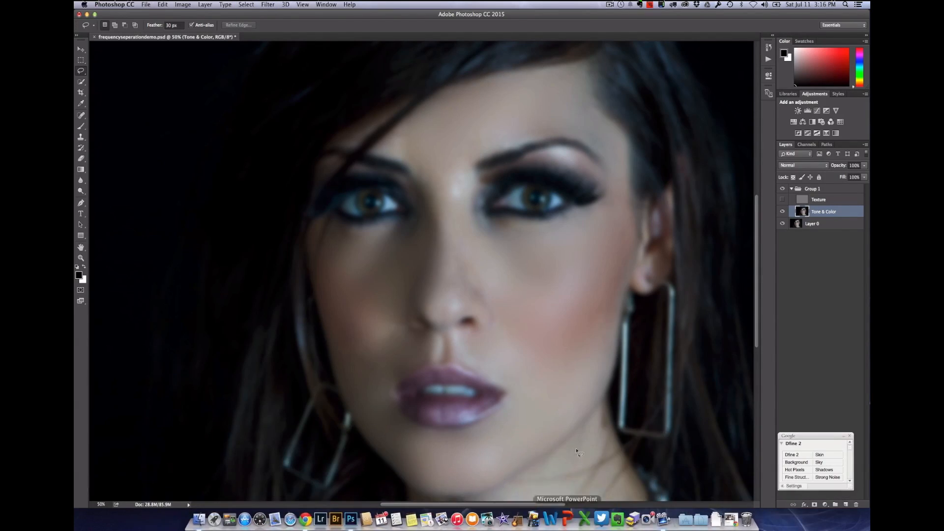
# Outline the neck below the jawline with the Lasso, repeat the Gaussian Blur on it, and deselect.
pyautogui.moveTo(597, 413)
pyautogui.mouseDown()
pyautogui.moveTo(501, 494)
pyautogui.moveTo(641, 498)
pyautogui.moveTo(605, 411)
pyautogui.moveTo(598, 416)
pyautogui.mouseUp()
pyautogui.press('super+f')
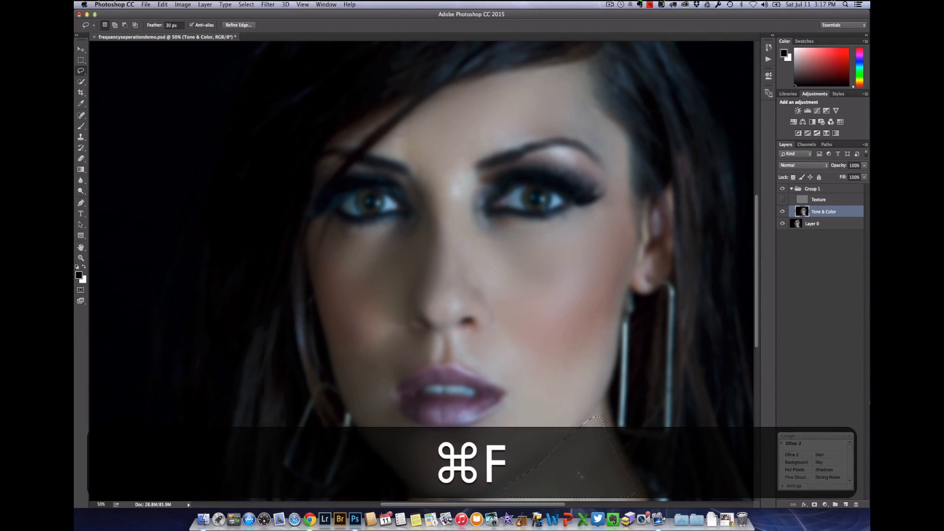
pyautogui.press('super+d')
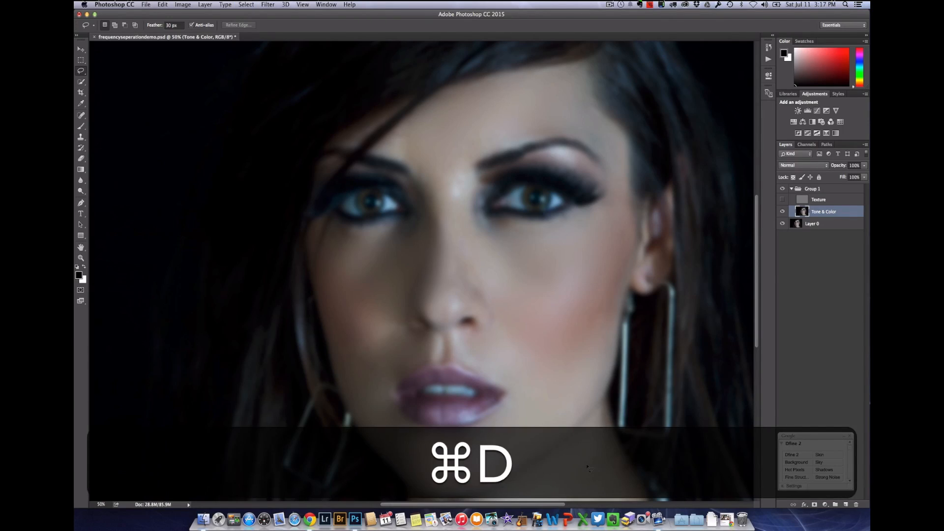
# Outline the narrow strip of neck where the jaw meets the hair below the ear and repeat the Gaussian Blur on it.
pyautogui.moveTo(605, 428)
pyautogui.mouseDown()
pyautogui.moveTo(612, 424)
pyautogui.moveTo(597, 398)
pyautogui.moveTo(597, 408)
pyautogui.mouseUp()
pyautogui.press('super+f')
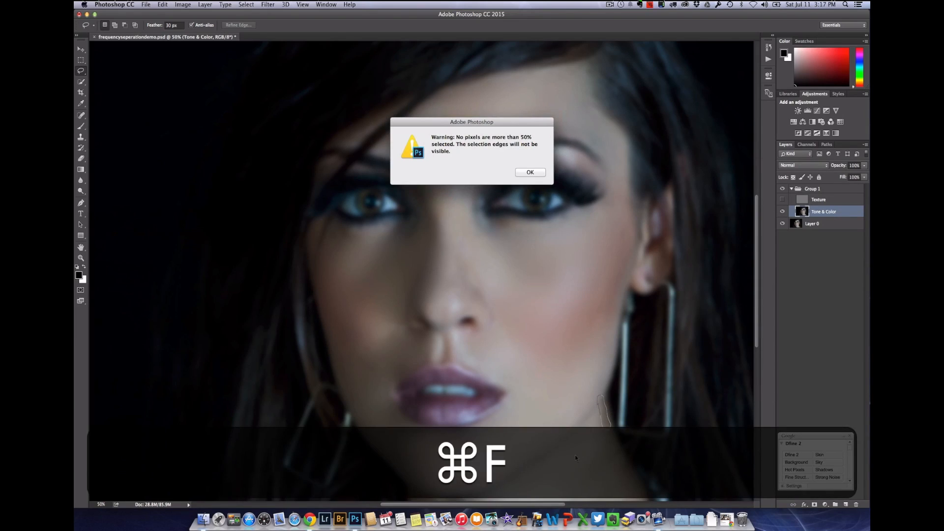
pyautogui.click(530, 172)
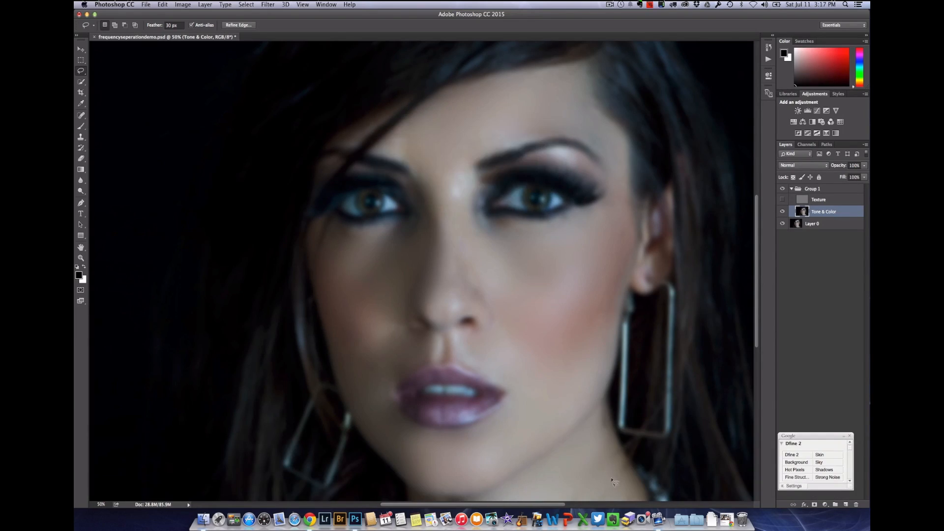
pyautogui.moveTo(594, 405)
pyautogui.mouseDown()
pyautogui.moveTo(604, 435)
pyautogui.moveTo(613, 424)
pyautogui.moveTo(596, 396)
pyautogui.moveTo(593, 408)
pyautogui.moveTo(601, 403)
pyautogui.mouseUp()
pyautogui.press('super+f')
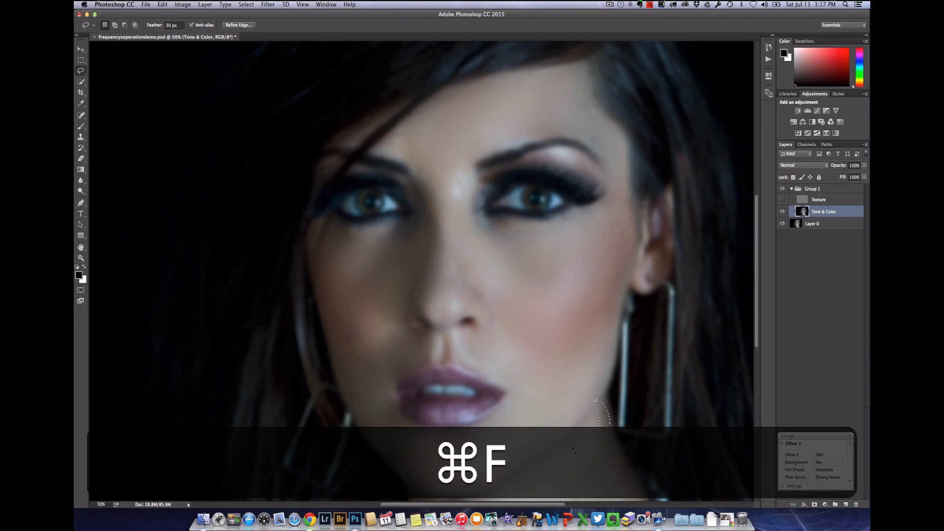
# Clear the neck selection, outline the nose ridge above the tip with the Lasso, repeat the Gaussian Blur on it, and deselect.
pyautogui.press('super+d')
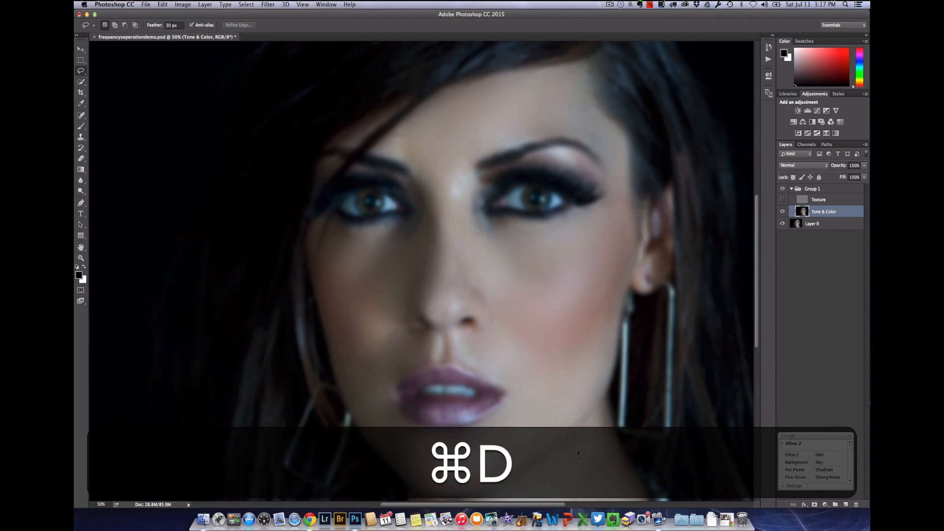
pyautogui.moveTo(439, 245)
pyautogui.mouseDown()
pyautogui.moveTo(443, 303)
pyautogui.moveTo(461, 306)
pyautogui.moveTo(463, 259)
pyautogui.moveTo(436, 248)
pyautogui.mouseUp()
pyautogui.press('super+f')
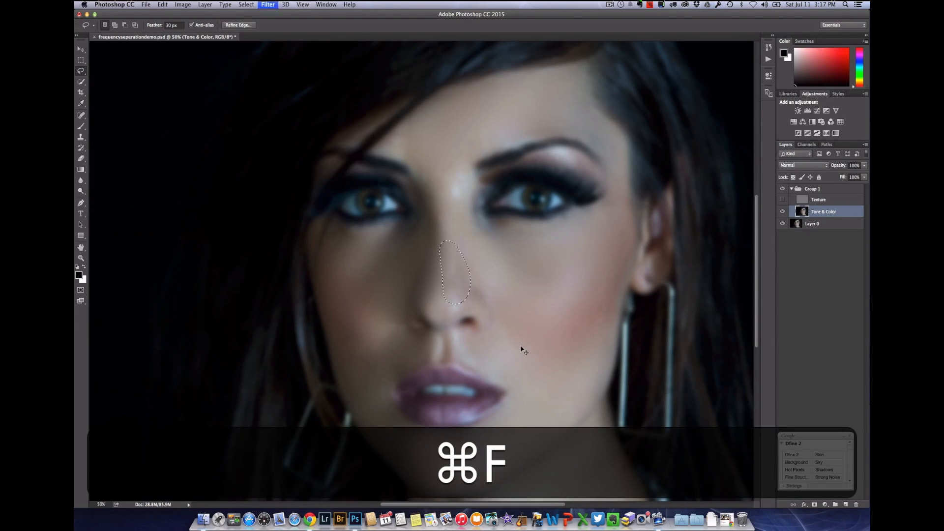
pyautogui.press('super+d')
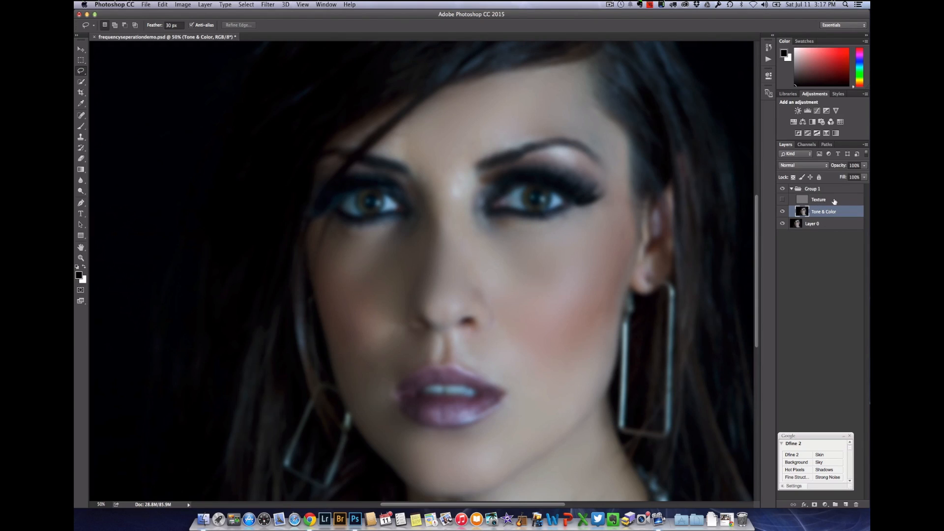
# Show the Texture layer again and compare the portrait with Group 1 hidden and shown.
pyautogui.click(783, 200)
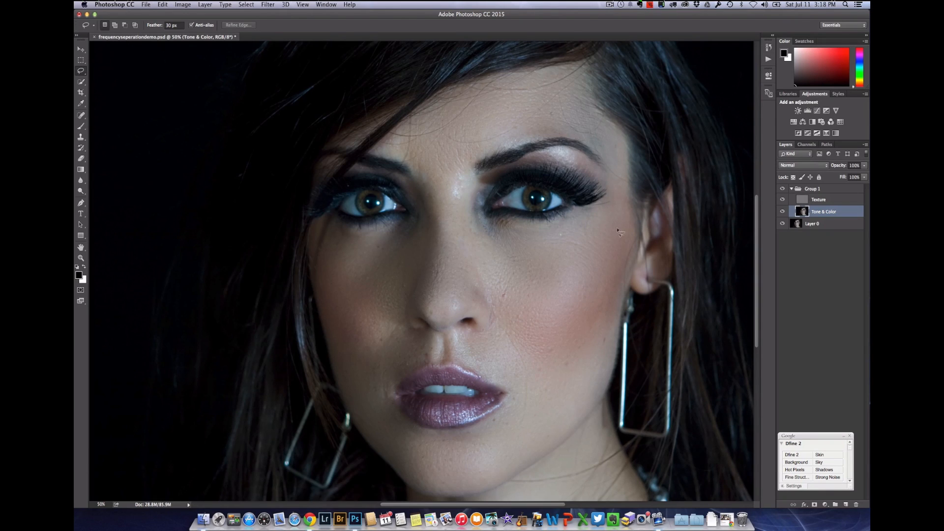
pyautogui.click(783, 190)
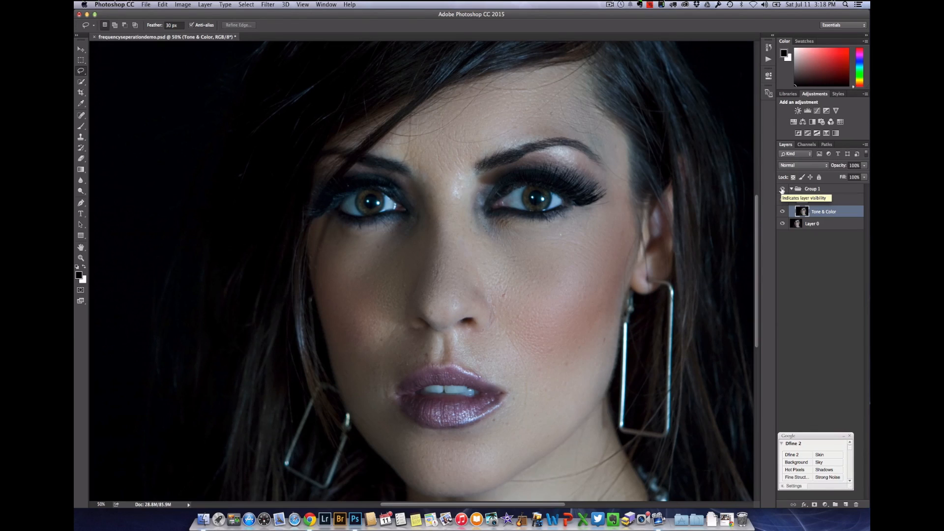
pyautogui.click(783, 189)
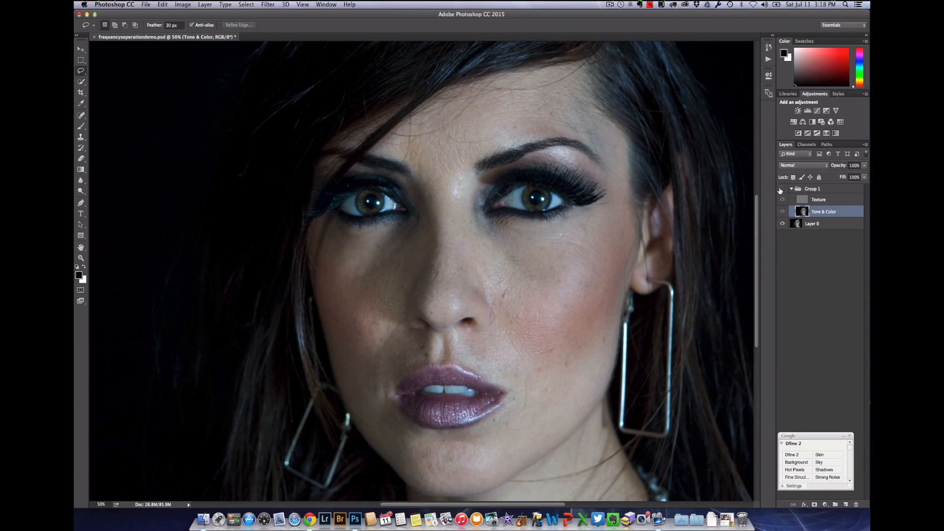
pyautogui.click(783, 190)
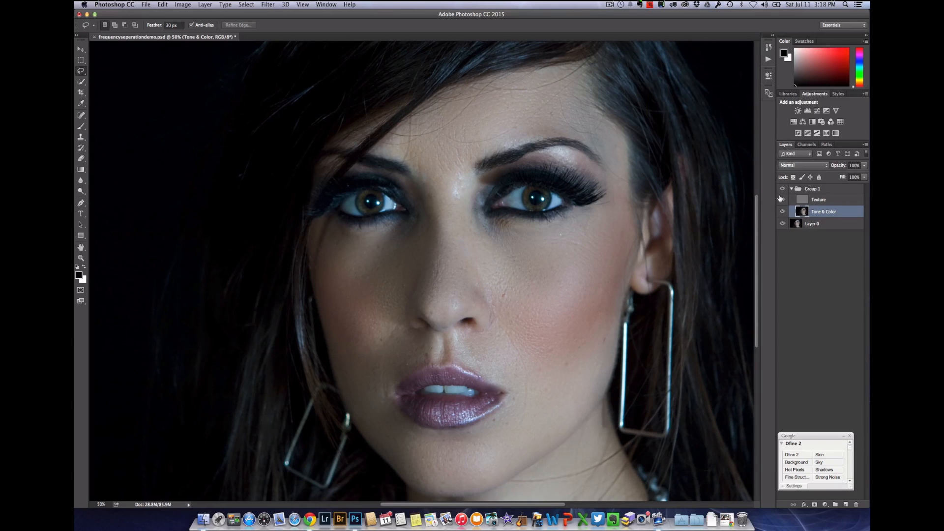
pyautogui.click(782, 189)
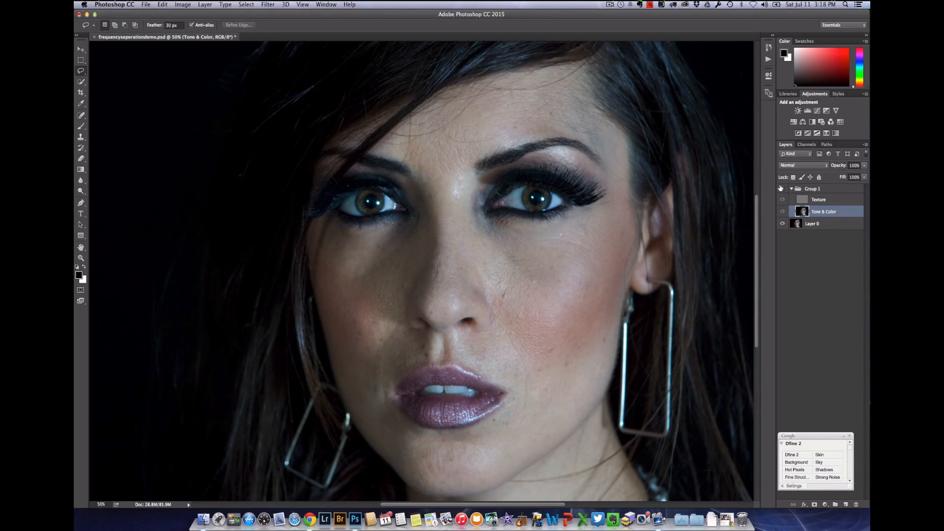
pyautogui.click(782, 188)
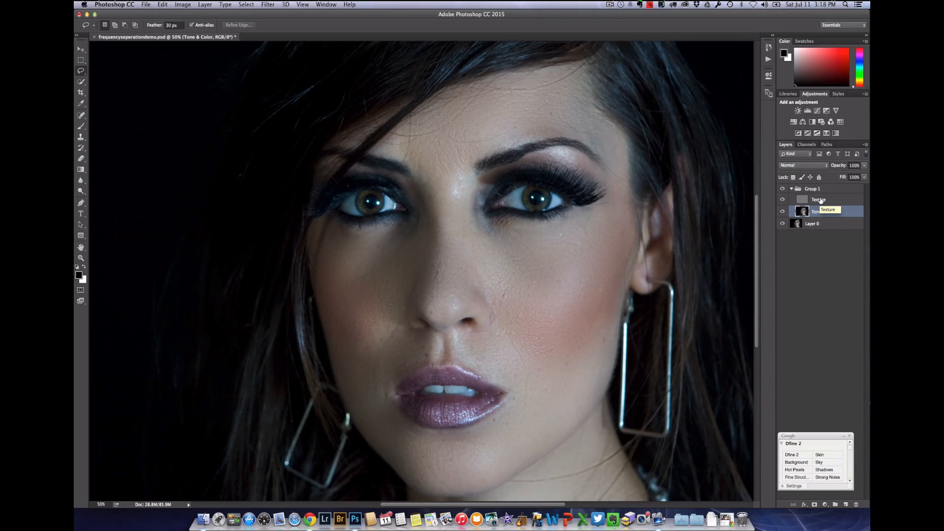
# Make Texture the active layer and check the portrait with the Tone & Color layer hidden and shown.
pyautogui.click(819, 200)
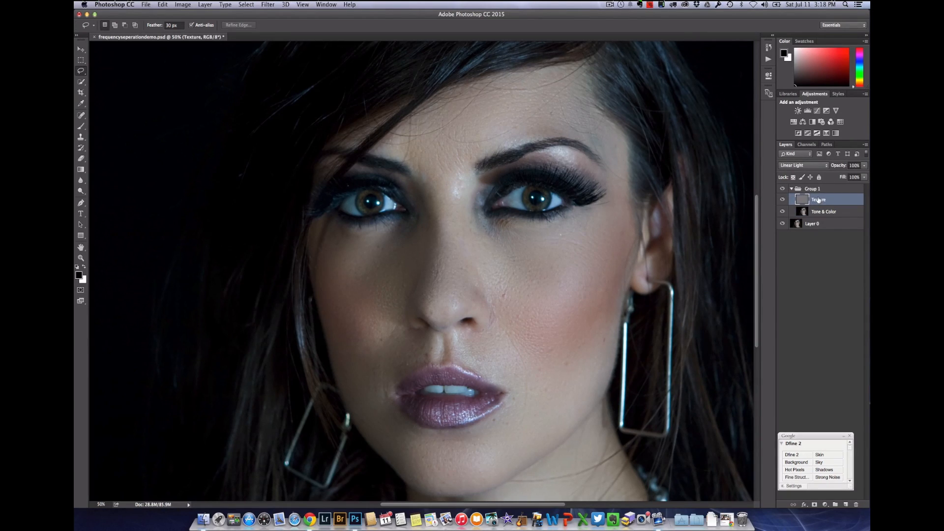
pyautogui.click(782, 211)
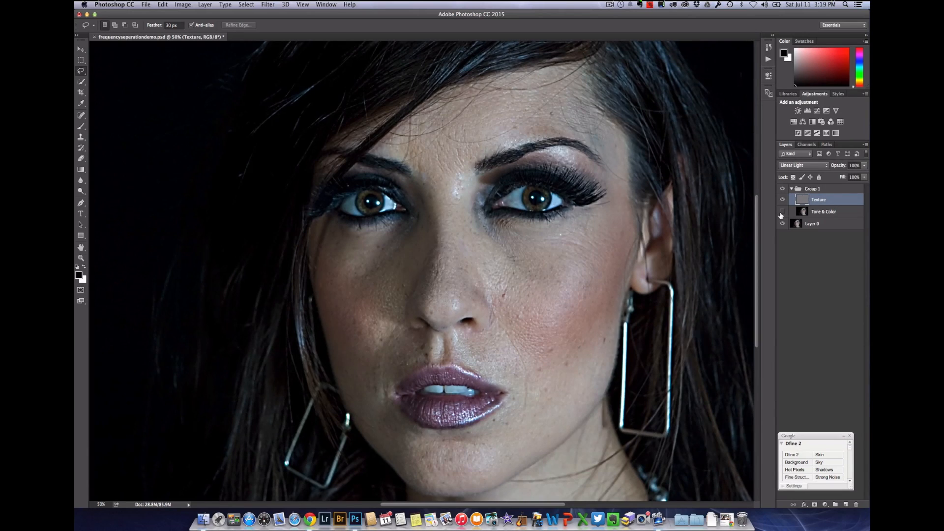
pyautogui.click(782, 212)
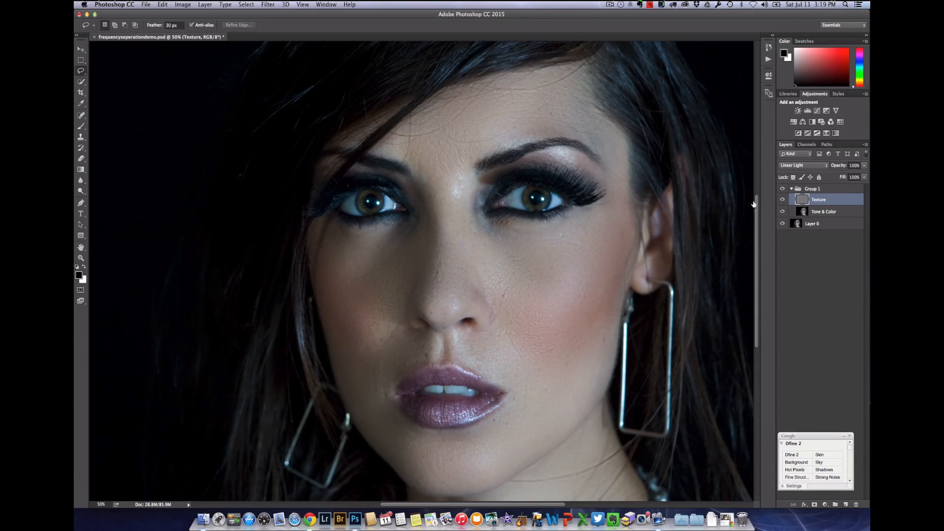
# Remove spots on both cheeks, above the upper lip, on the nose and below the eye with the Content-Aware Spot Healing Brush.
pyautogui.click(81, 115)
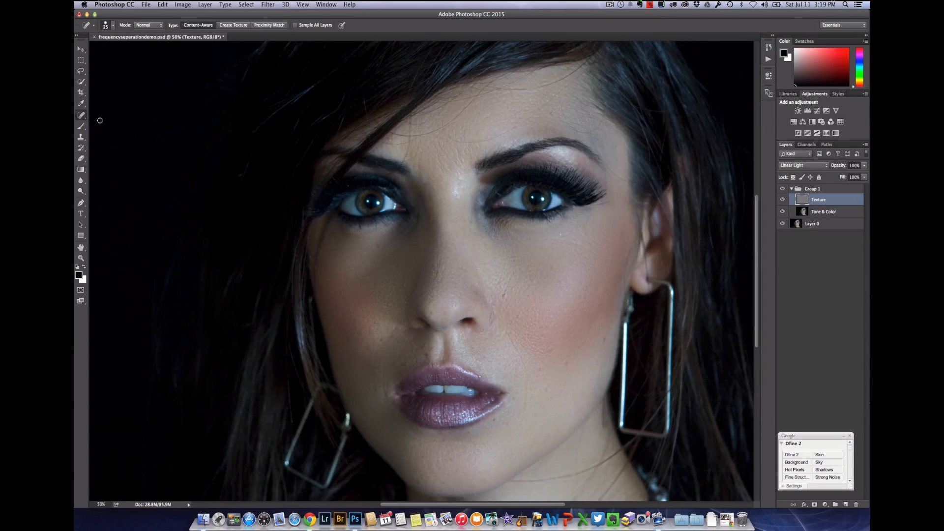
pyautogui.click(503, 294)
pyautogui.click(605, 339)
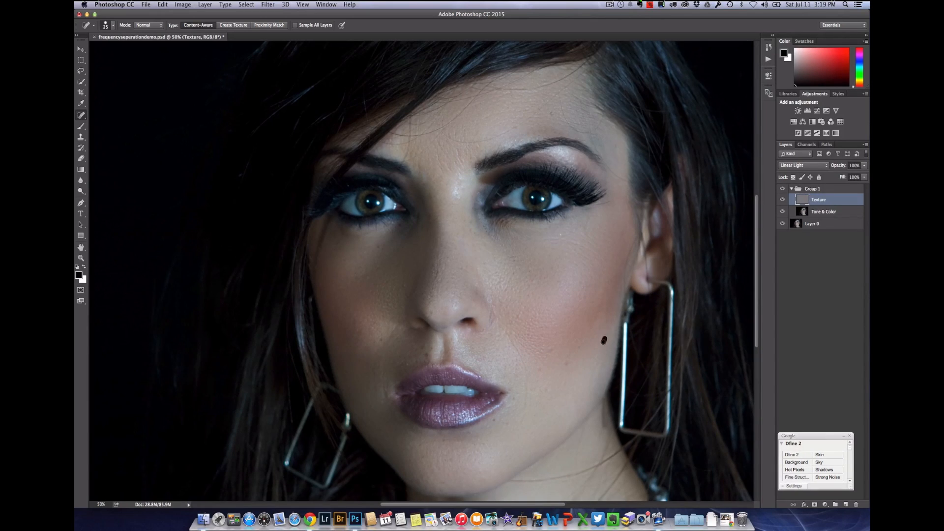
pyautogui.click(426, 354)
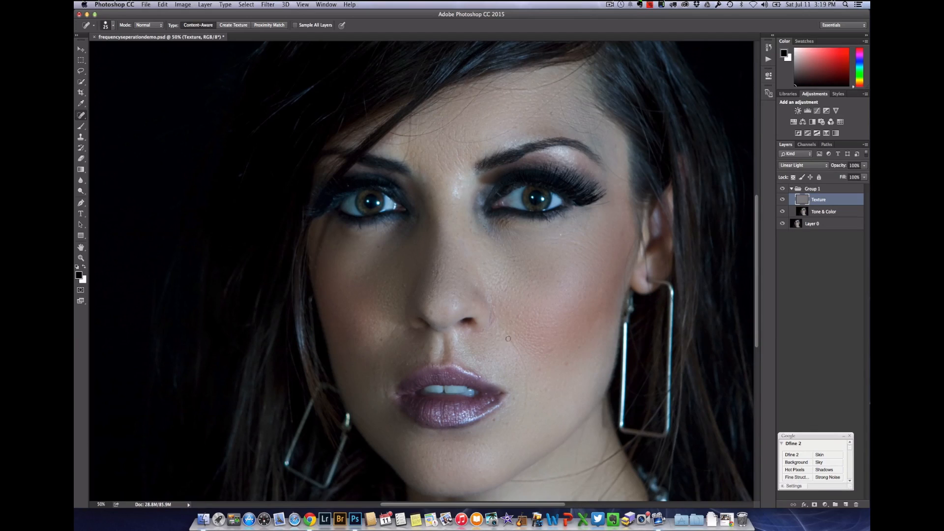
pyautogui.click(381, 340)
pyautogui.click(435, 270)
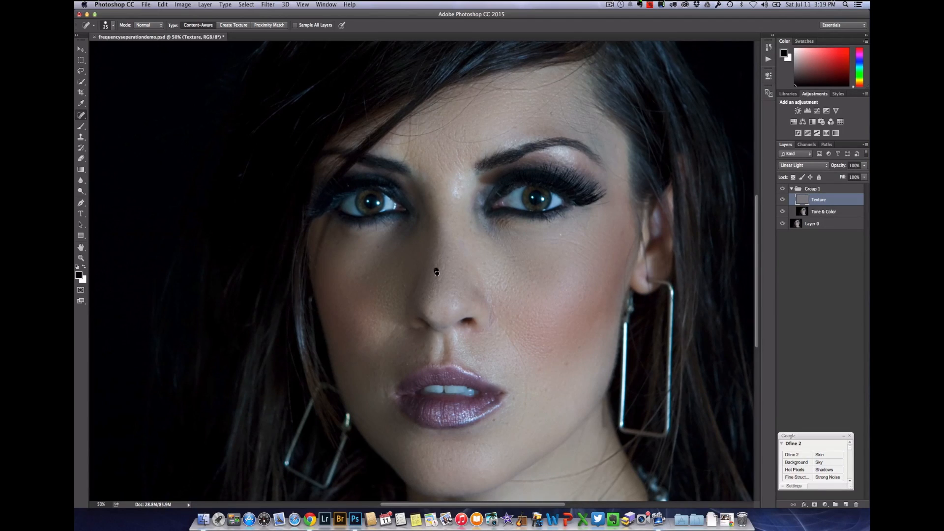
pyautogui.click(561, 235)
# Heal the blemishes and fine lines across the forehead, between the brows and on the bridge of the nose.
pyautogui.click(552, 113)
pyautogui.moveTo(446, 136)
pyautogui.mouseDown()
pyautogui.moveTo(482, 143)
pyautogui.moveTo(521, 125)
pyautogui.moveTo(584, 73)
pyautogui.moveTo(560, 100)
pyautogui.moveTo(599, 125)
pyautogui.mouseUp()
pyautogui.click(489, 141)
pyautogui.moveTo(458, 148); pyautogui.dragTo(457, 189)
pyautogui.moveTo(449, 194); pyautogui.dragTo(461, 187)
# Compare the healed result with the original photo by hiding and showing Group 1 twice.
pyautogui.click(782, 189)
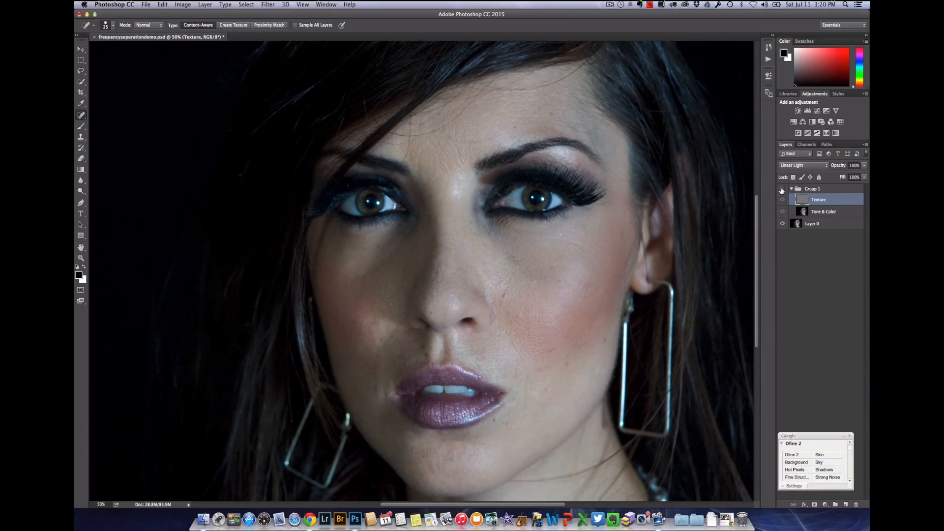
pyautogui.click(781, 190)
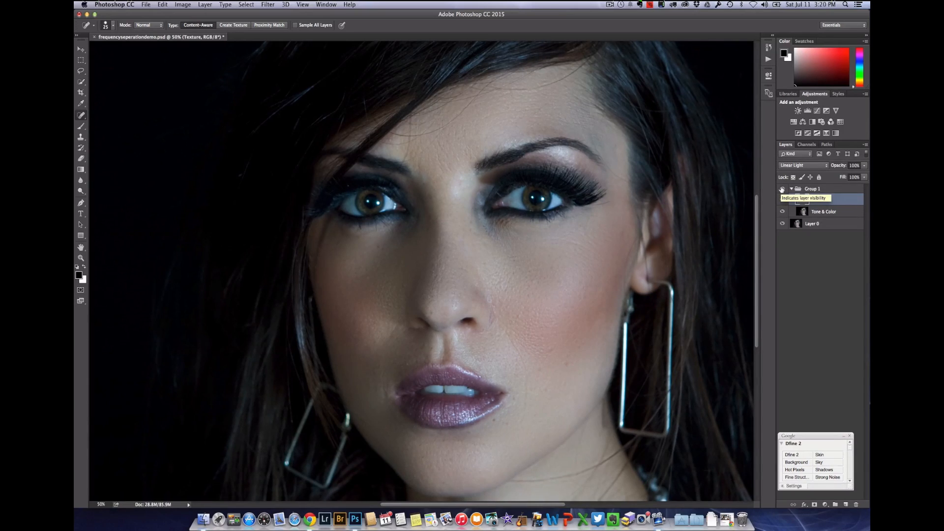
pyautogui.click(782, 190)
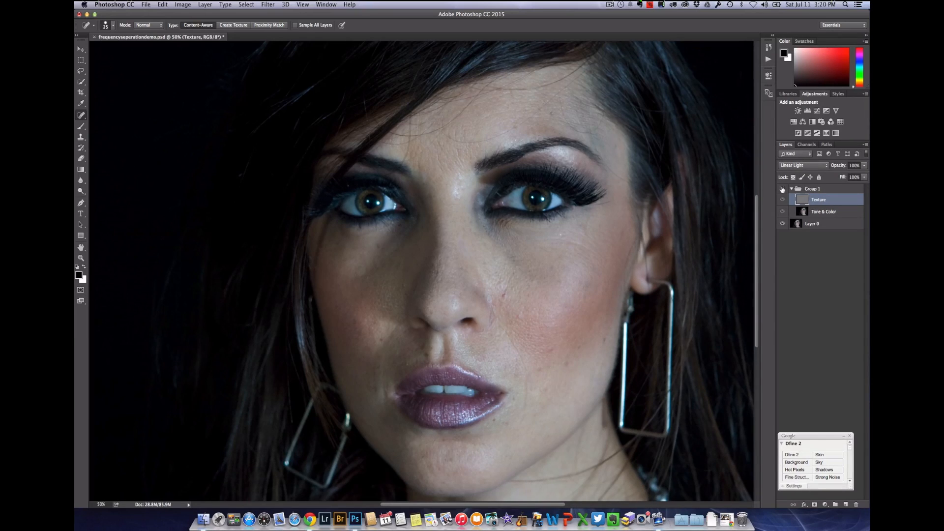
pyautogui.click(782, 189)
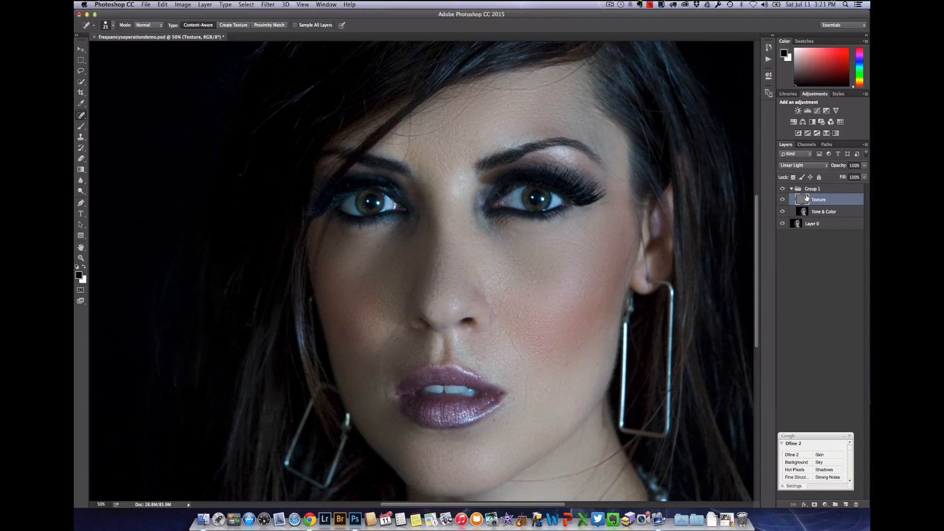
pyautogui.click(610, 4)
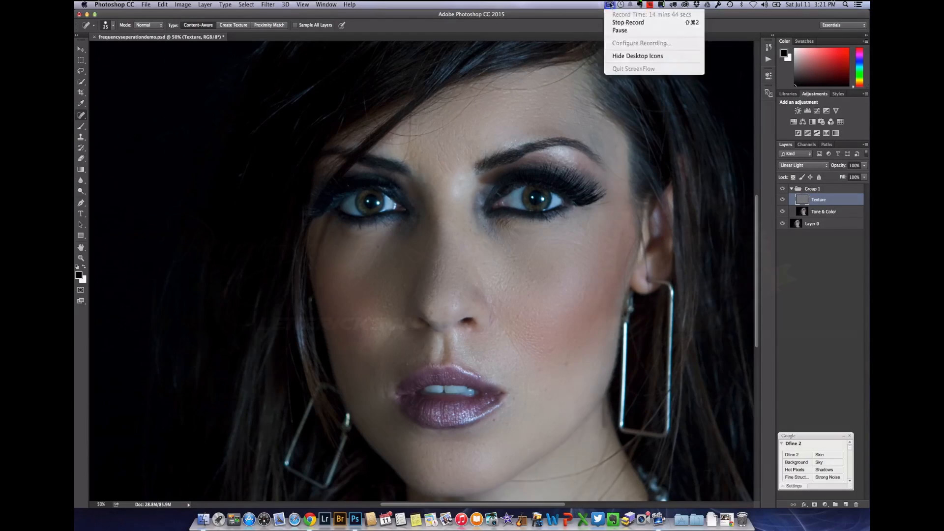